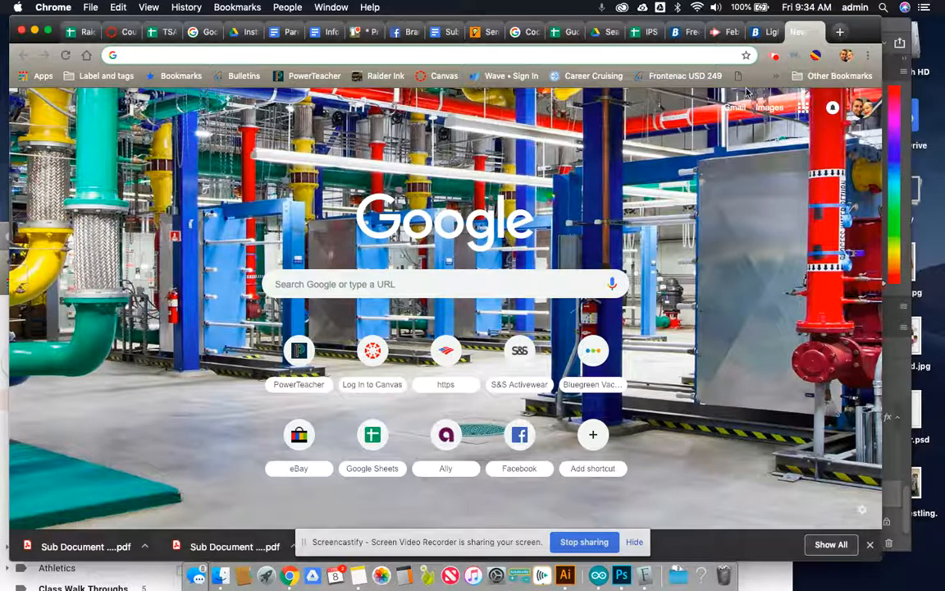
- Switch to the Brusheezy home page and look through its popular and new graphics
click(684, 37)
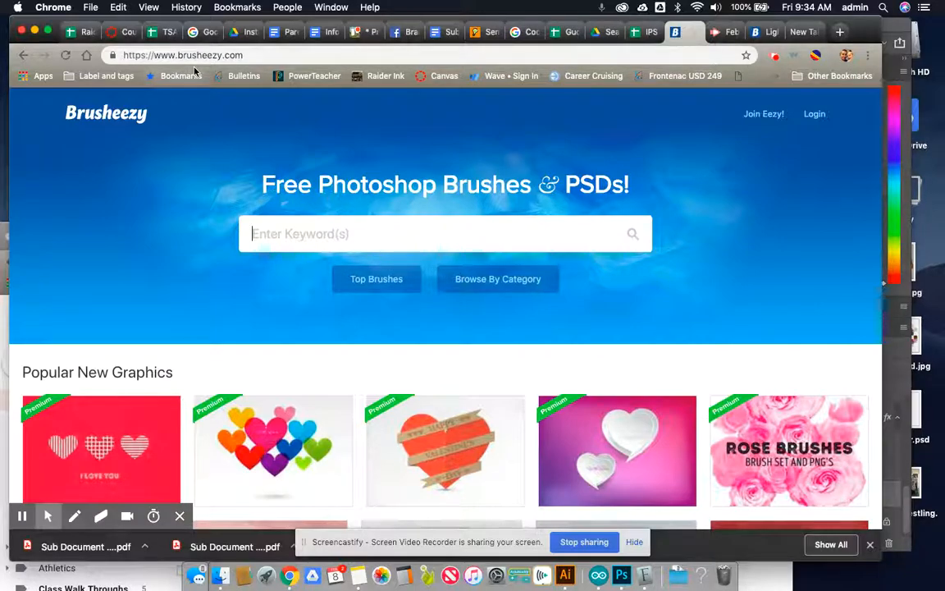
scroll(194, 71, up, 5)
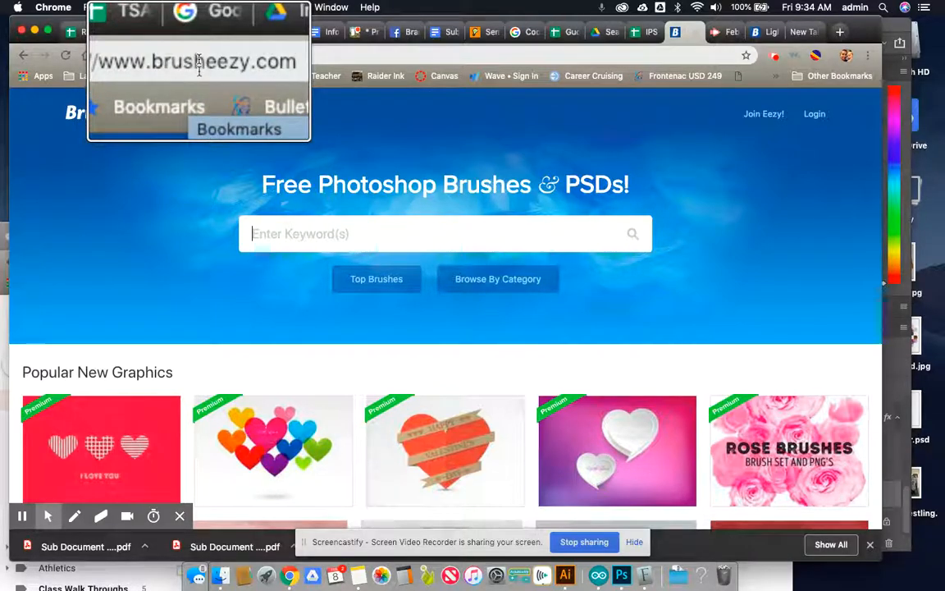
scroll(199, 64, down, 3)
scroll(199, 64, down, 3)
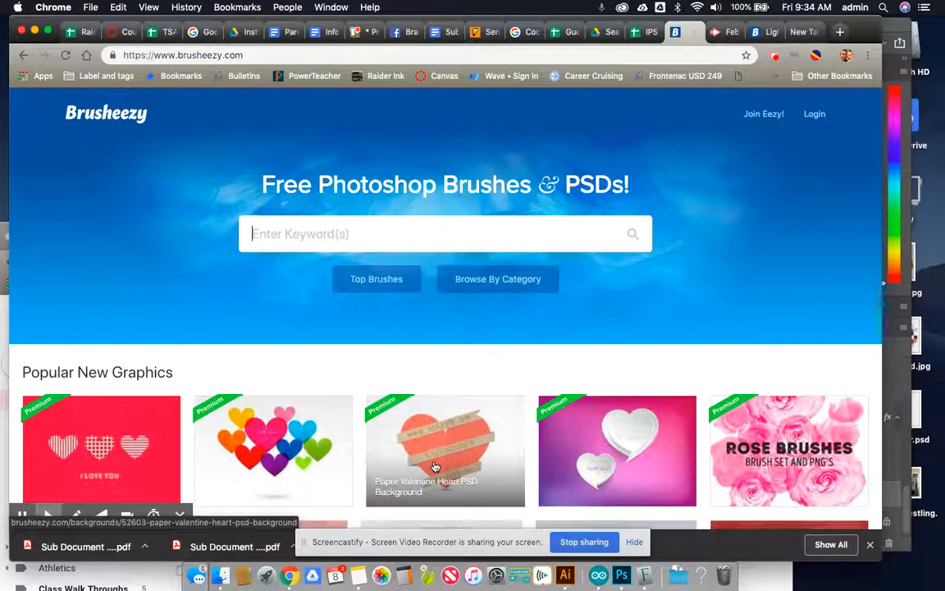
scroll(435, 466, down, 3)
scroll(383, 277, up, 3)
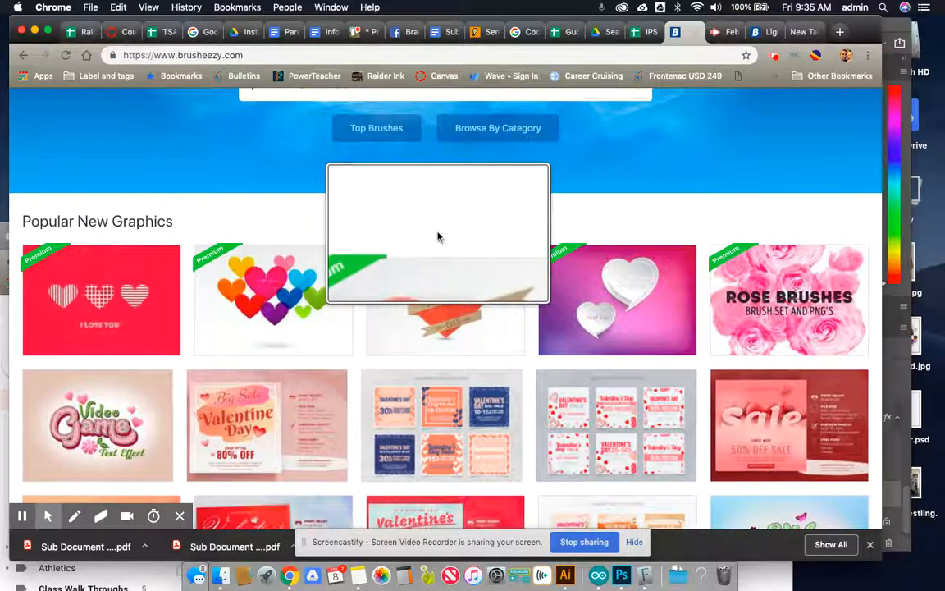
scroll(438, 237, down, 5)
scroll(439, 237, down, 5)
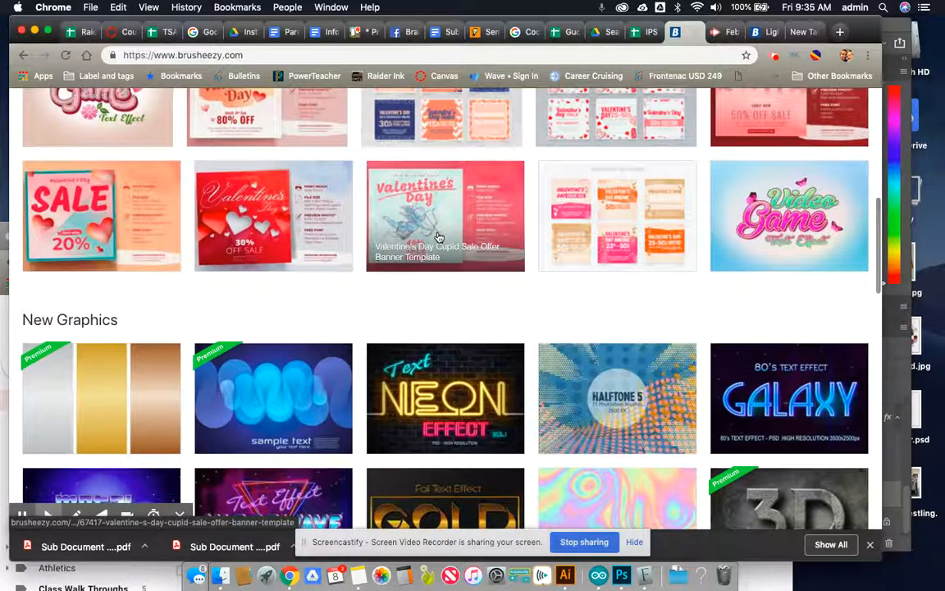
scroll(439, 238, down, 1)
scroll(439, 238, down, 2)
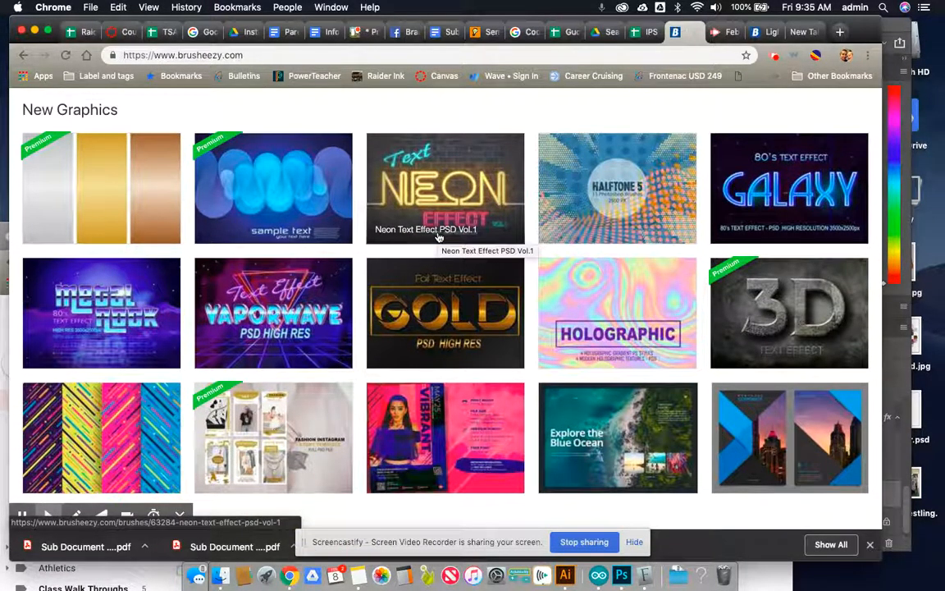
scroll(439, 238, down, 5)
scroll(439, 237, down, 2)
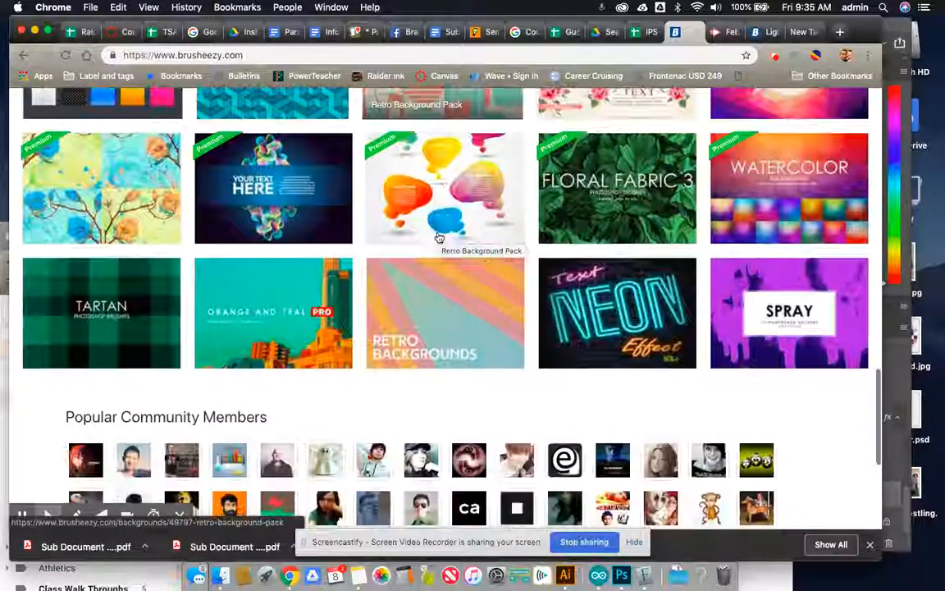
scroll(439, 237, up, 15)
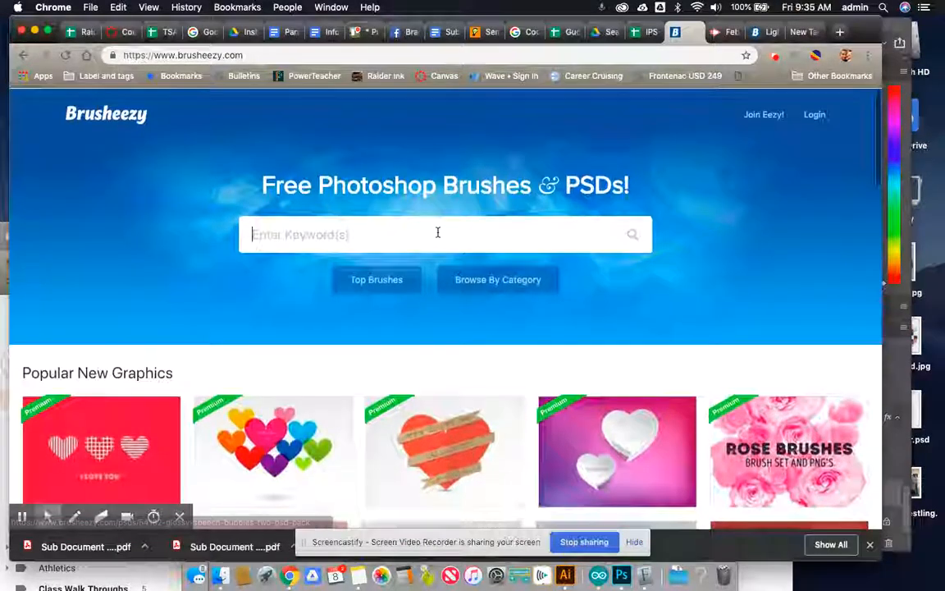
- Search Brusheezy for "swirls"
click(410, 233)
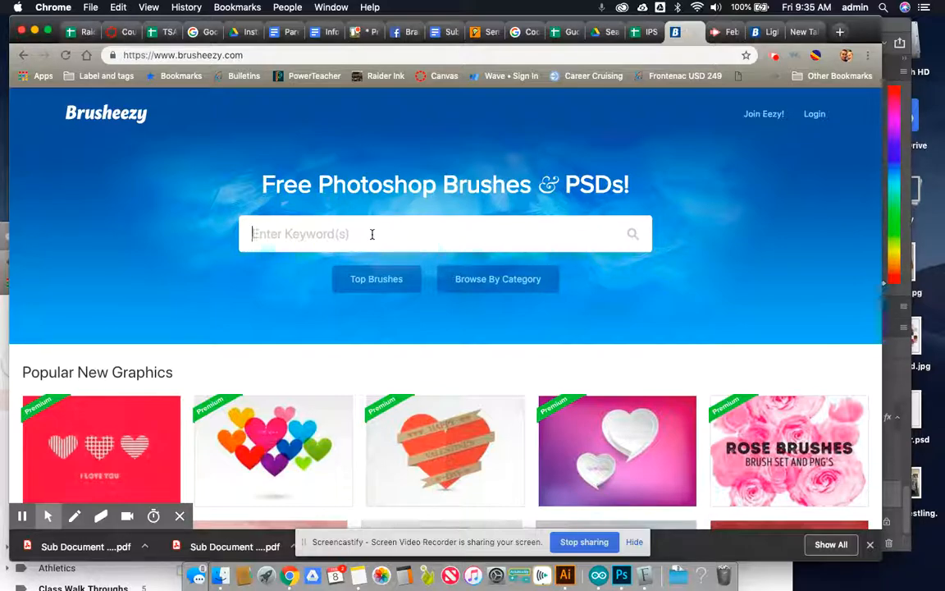
text(swi)
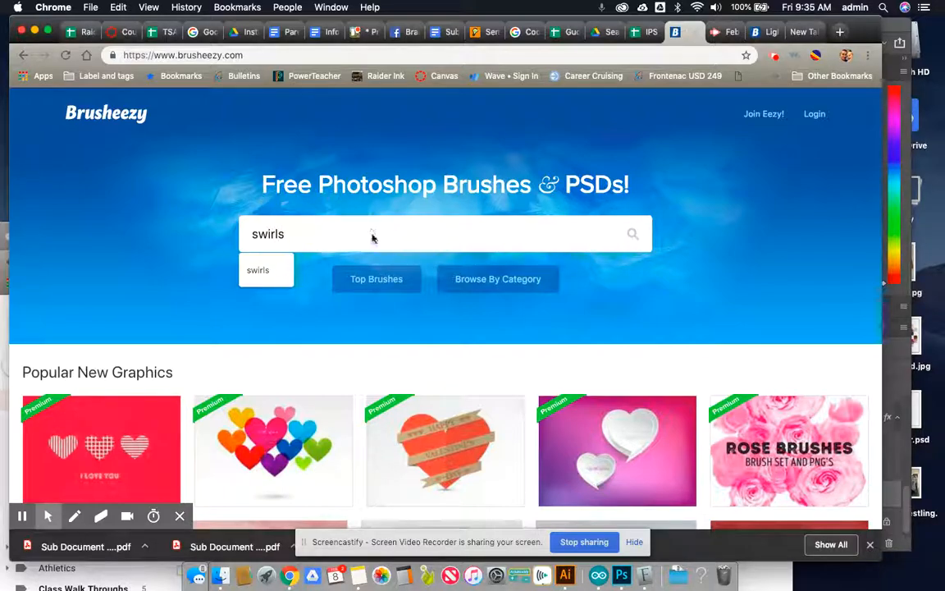
text(rls)
key(Return)
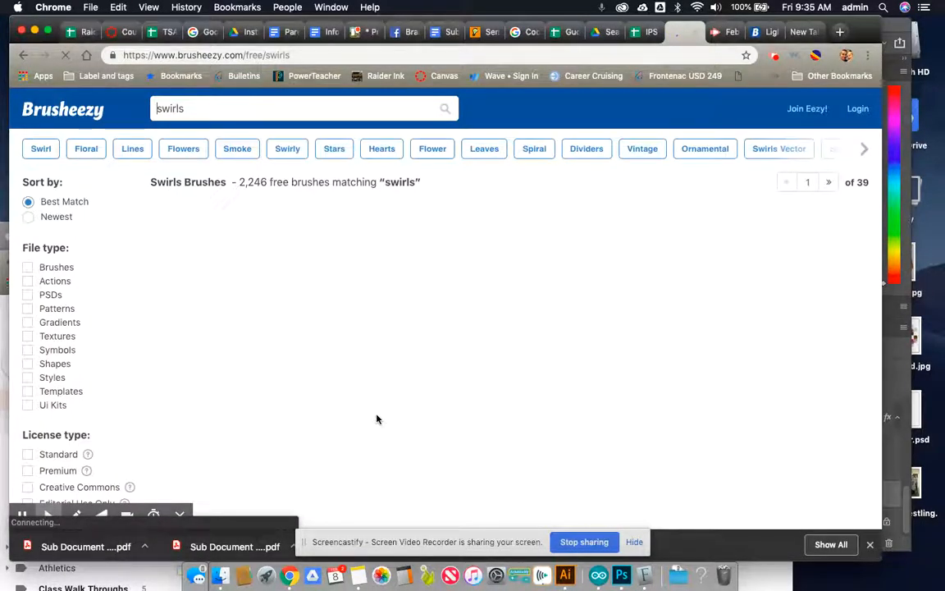
- Examine the swirls search results through the end of the first page, including the available brush sets and related categories
scroll(377, 419, down, 5)
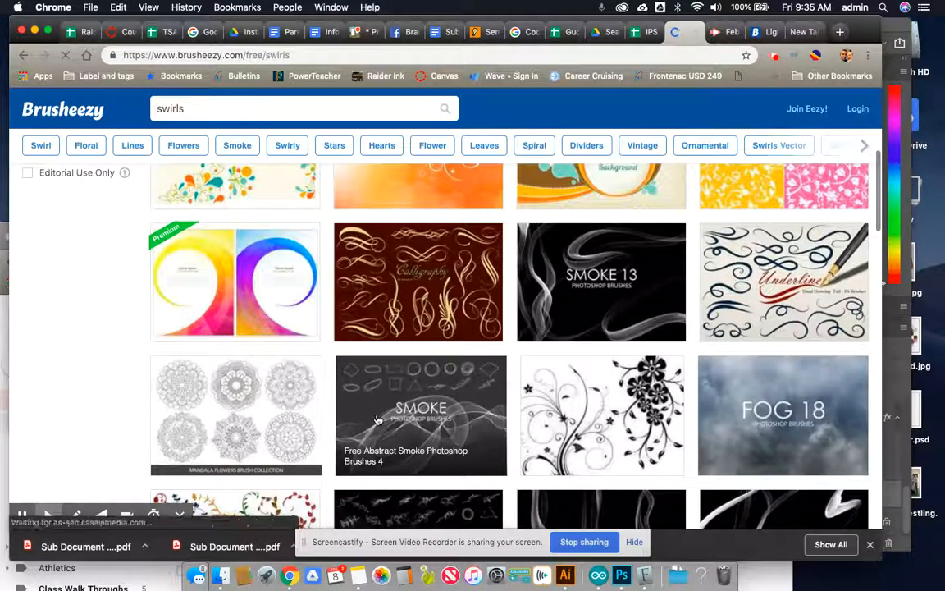
scroll(378, 419, down, 3)
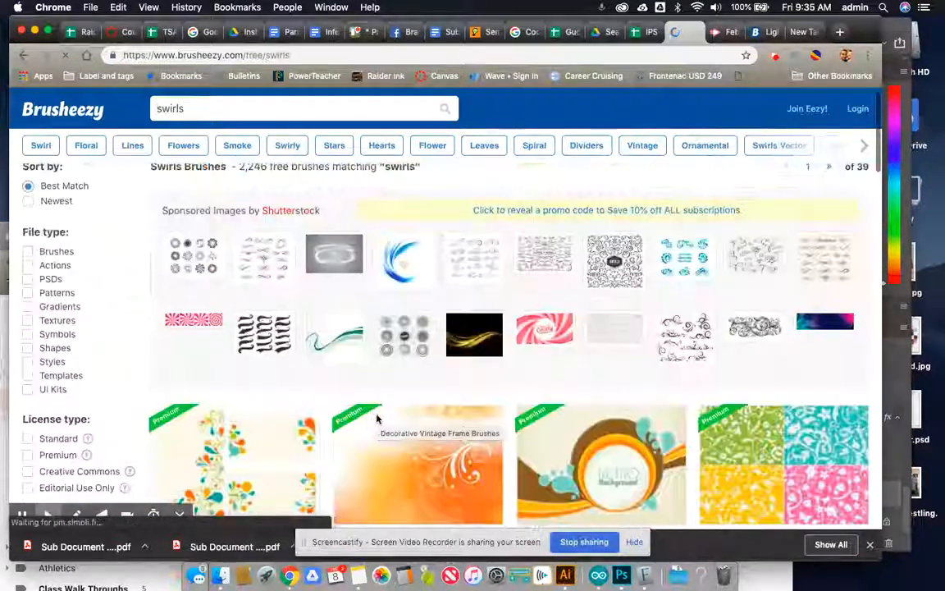
scroll(377, 419, down, 3)
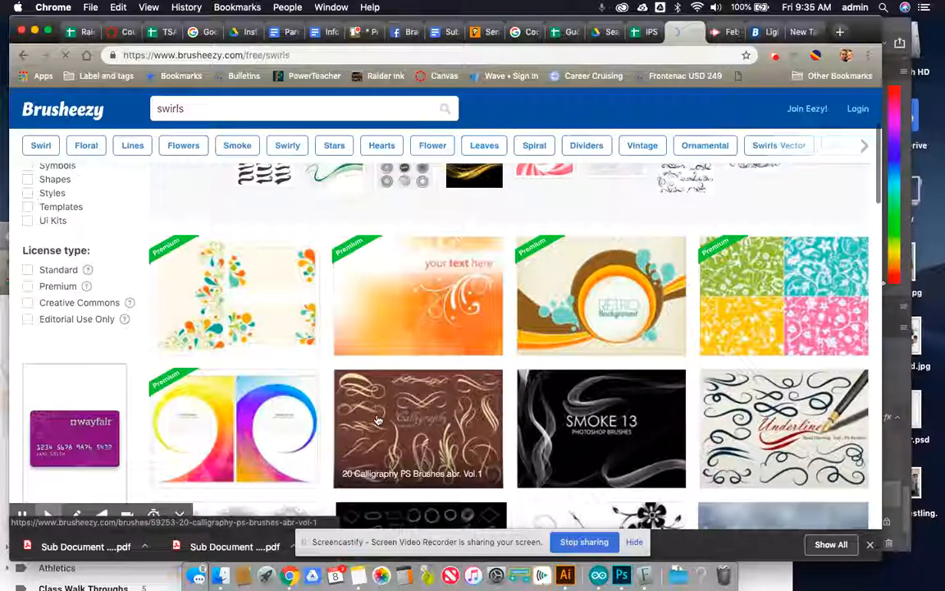
scroll(379, 417, down, 1)
scroll(421, 400, down, 3)
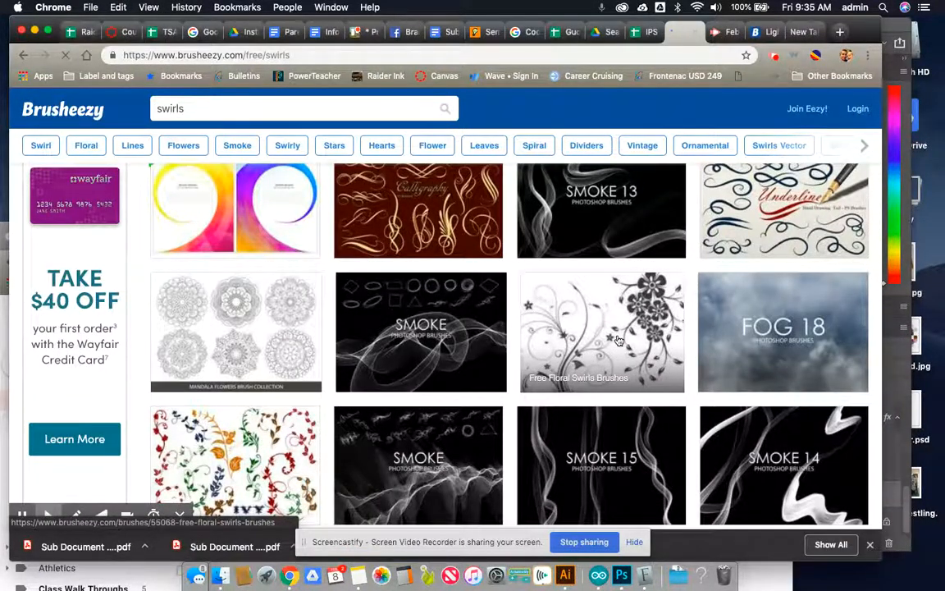
scroll(460, 350, down, 20)
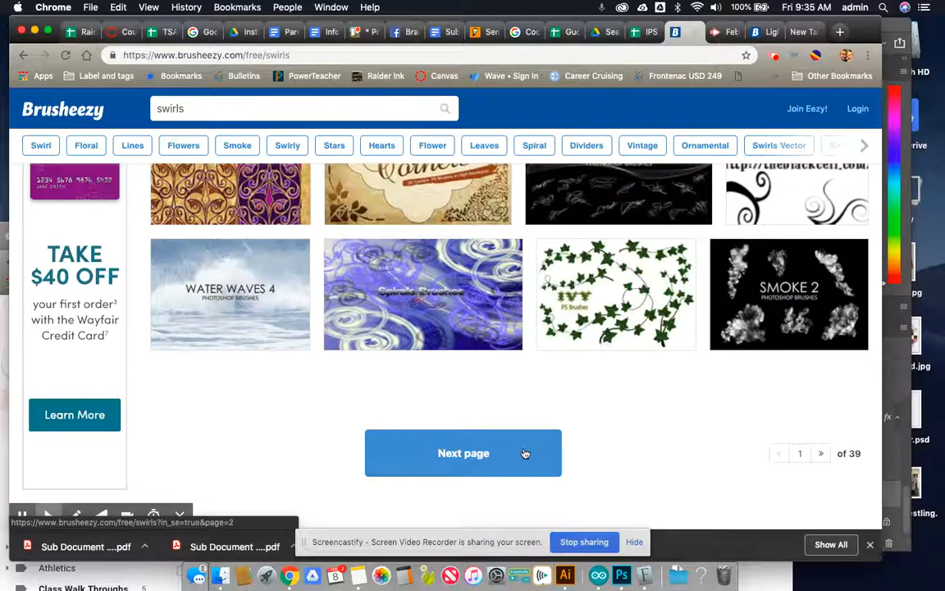
scroll(267, 312, up, 5)
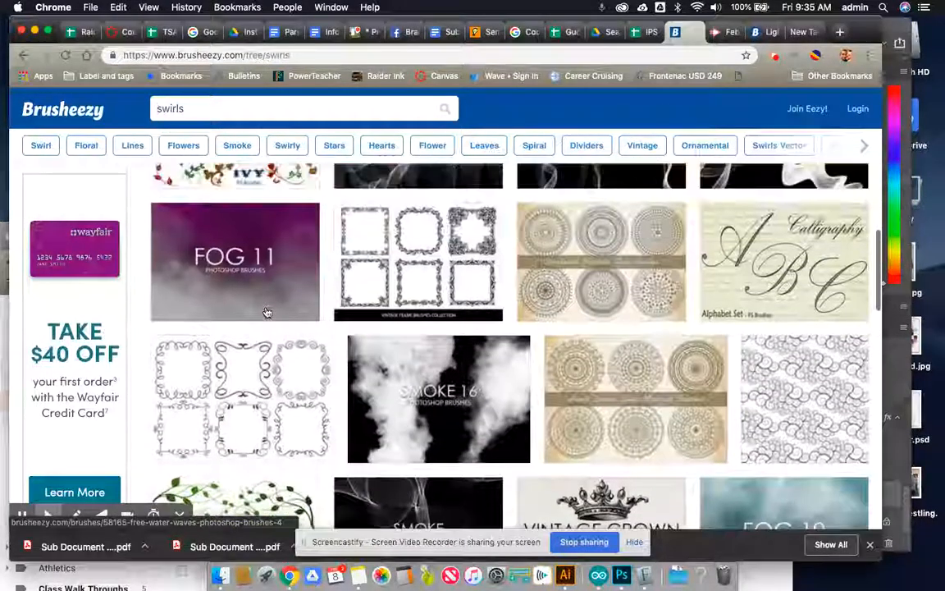
scroll(266, 312, up, 1)
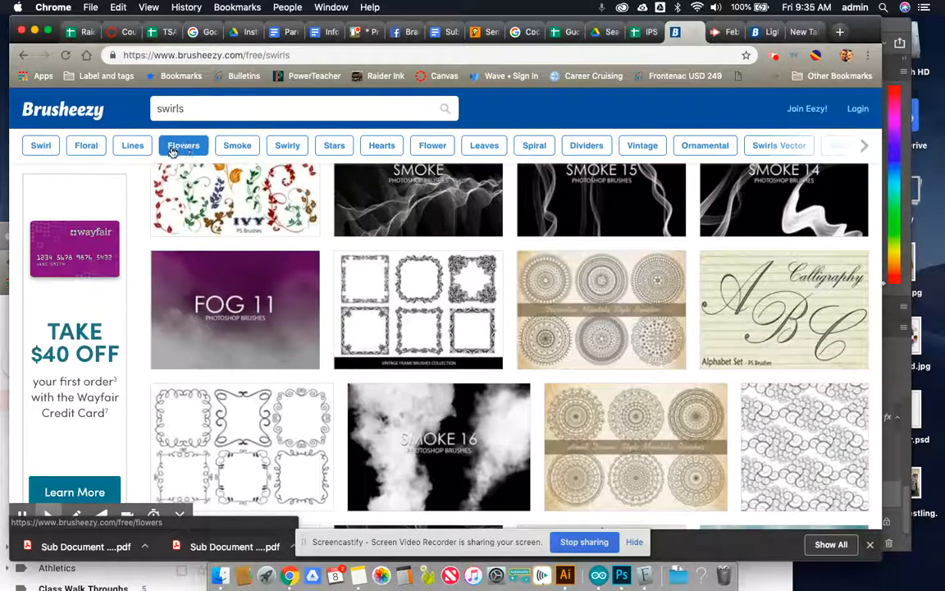
scroll(476, 313, up, 5)
scroll(476, 313, up, 3)
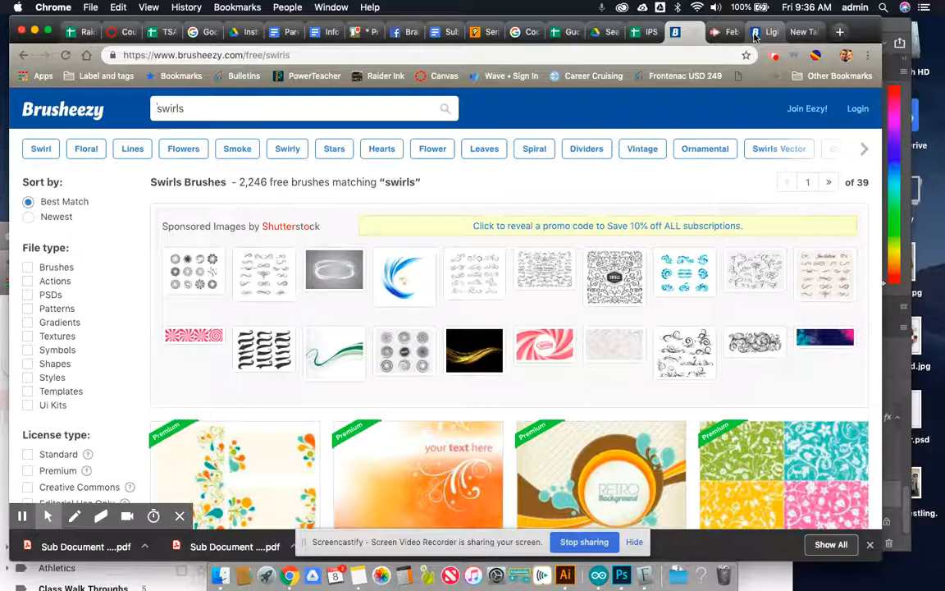
- Bring up the Lightning PS Brushes page and download the free brush set
click(755, 34)
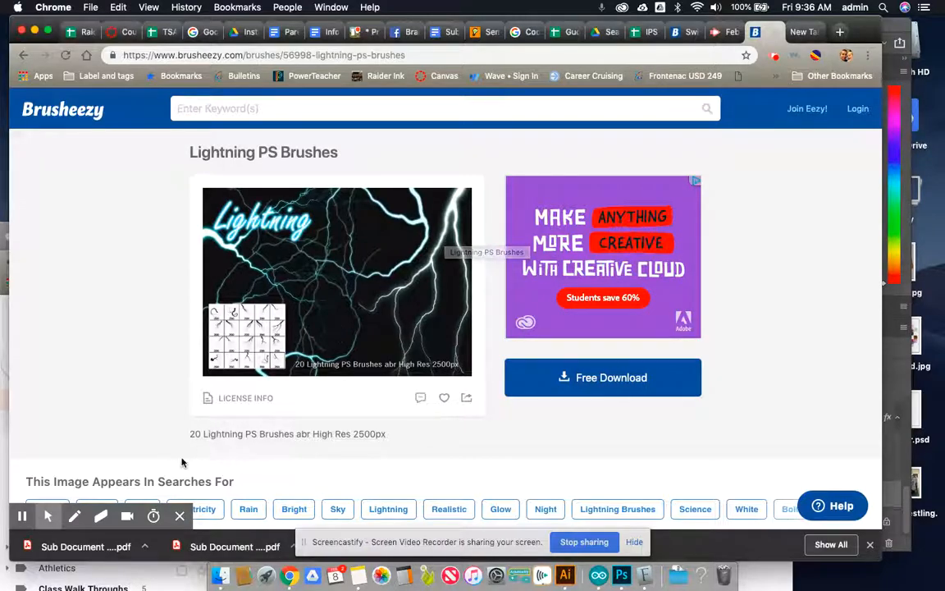
scroll(191, 435, up, 2)
scroll(191, 435, up, 2)
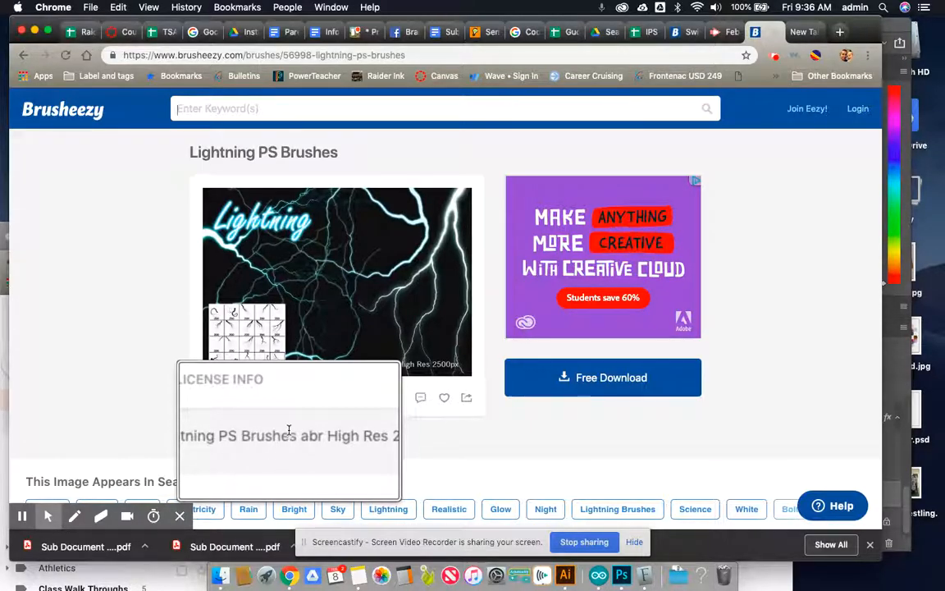
scroll(289, 430, down, 3)
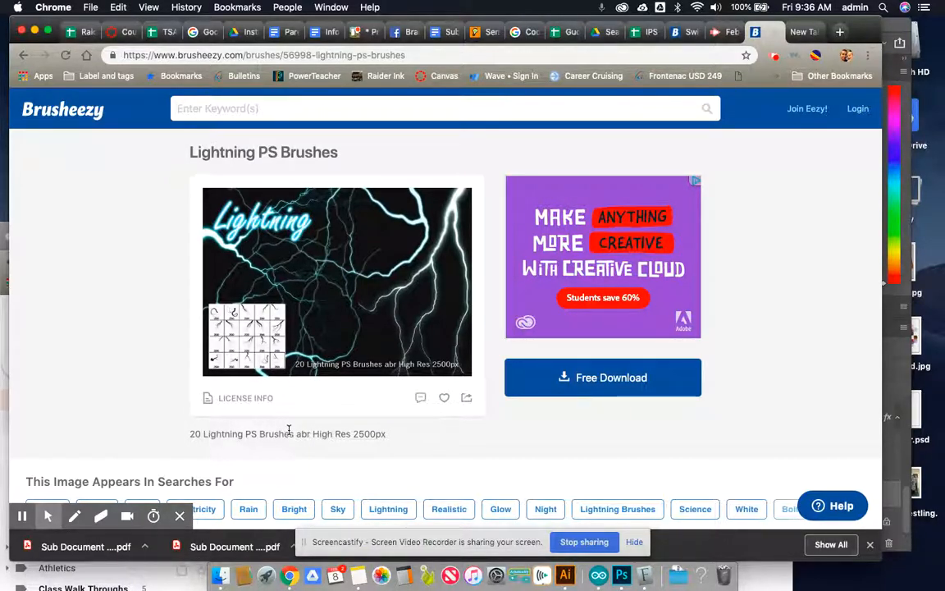
scroll(289, 430, up, 5)
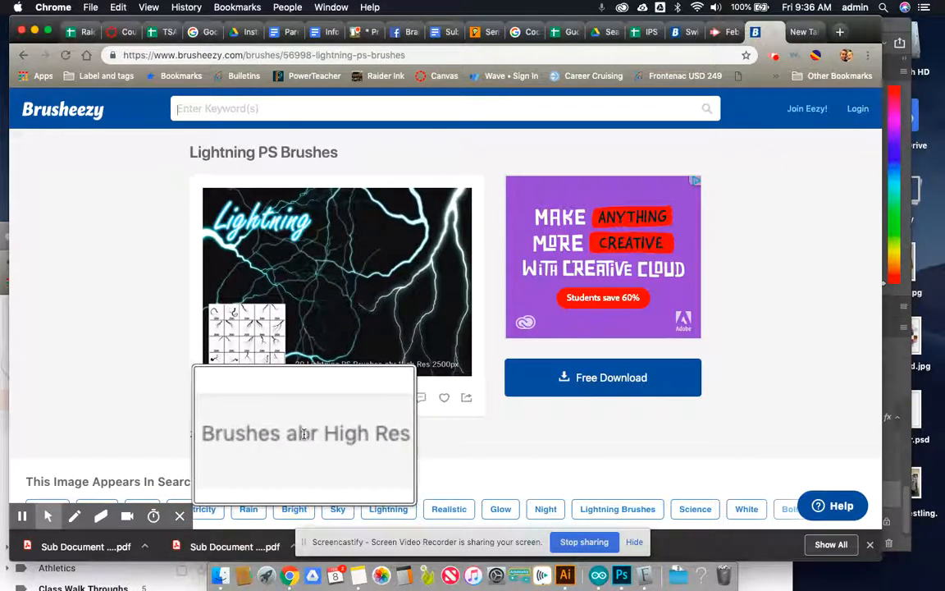
click(529, 387)
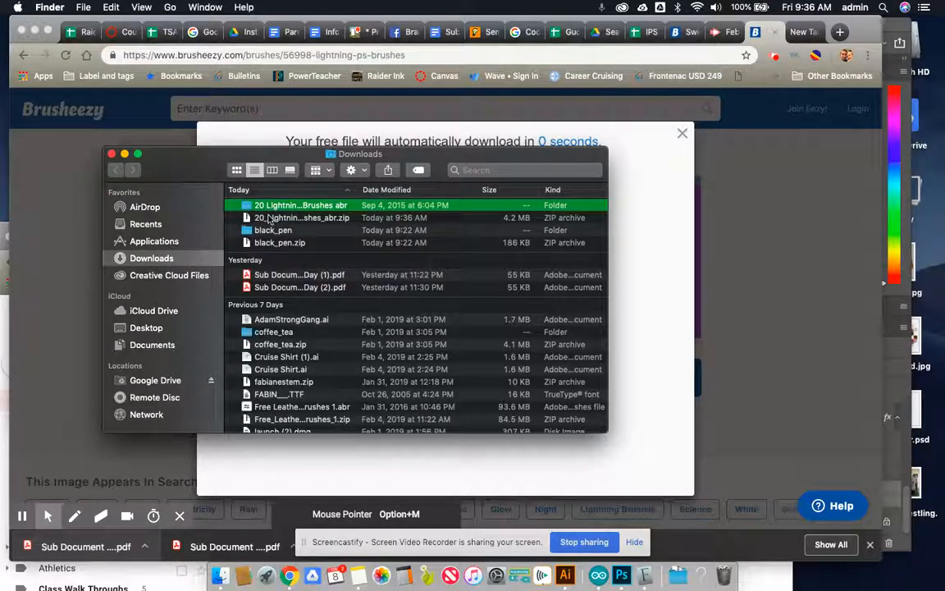
- Load 20 Lightning Brushes.abr into Photoshop from the extracted 20 Lightning PS Brushes abr folder in Downloads
scroll(270, 219, up, 5)
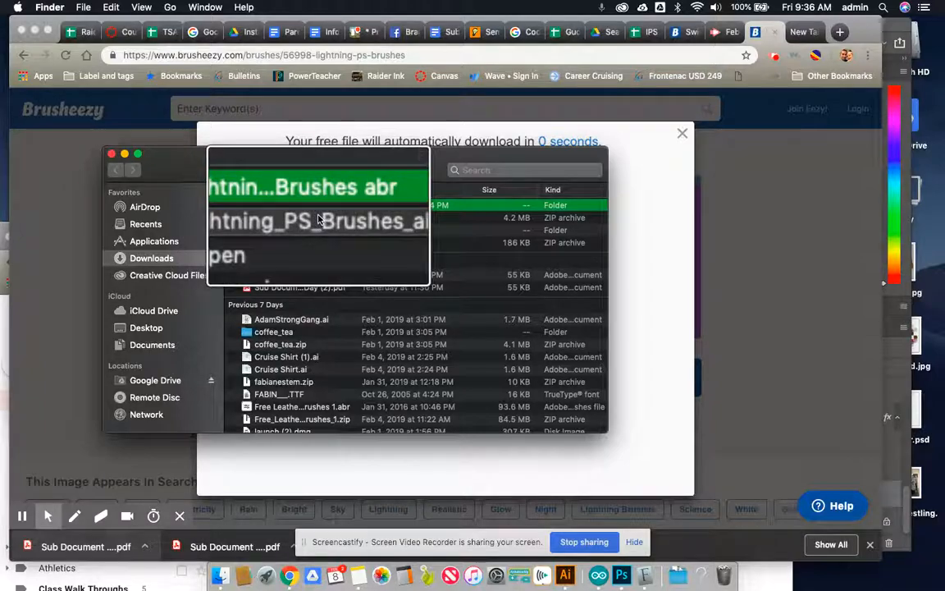
scroll(348, 223, down, 5)
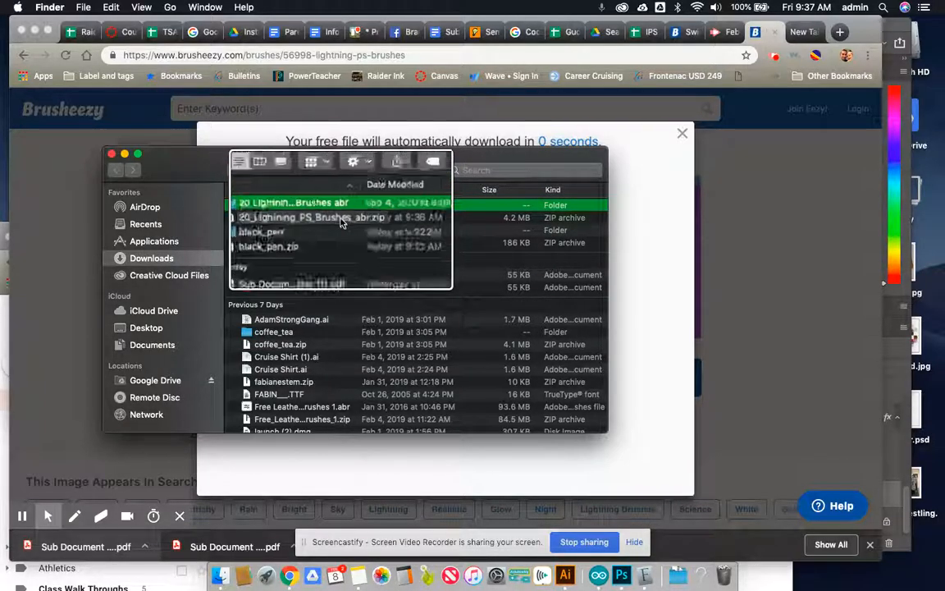
scroll(342, 224, down, 1)
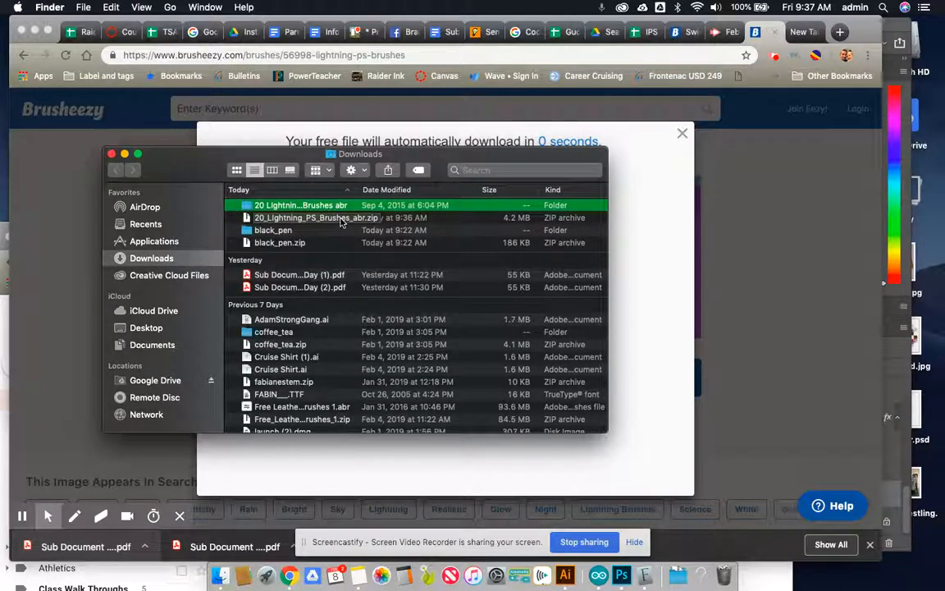
double_click(247, 208)
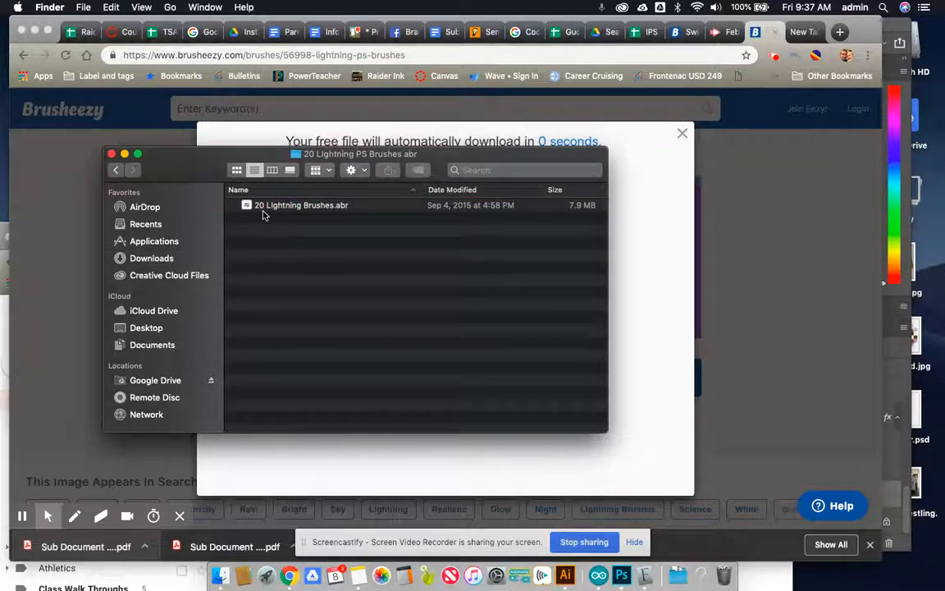
scroll(299, 214, up, 3)
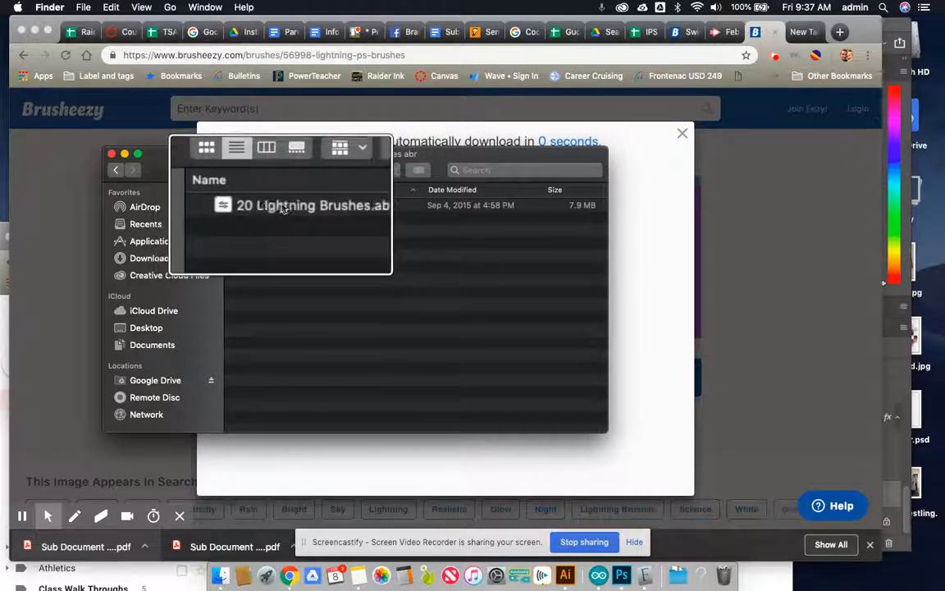
scroll(261, 210, up, 3)
scroll(251, 212, up, 4)
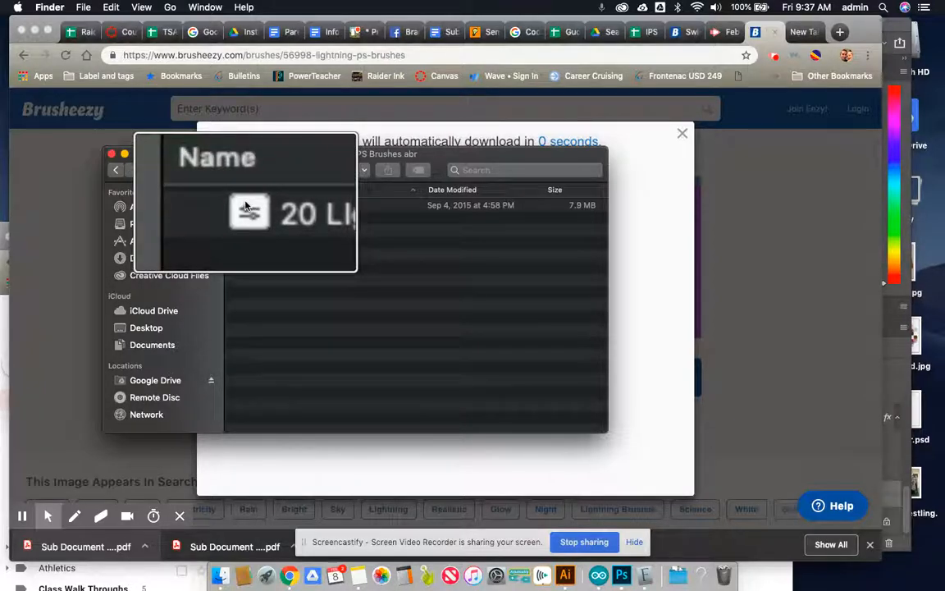
scroll(250, 208, down, 1)
scroll(254, 210, down, 4)
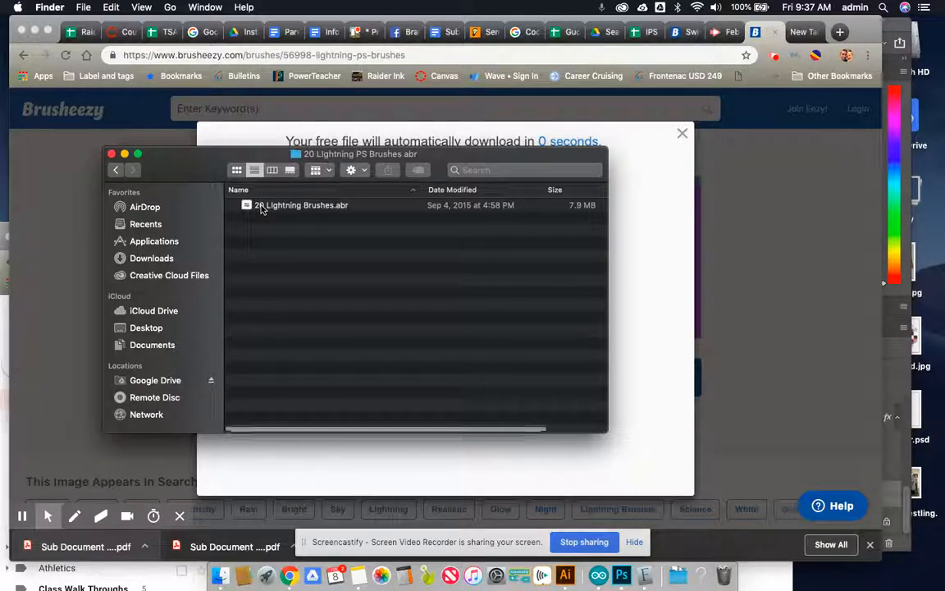
double_click(262, 208)
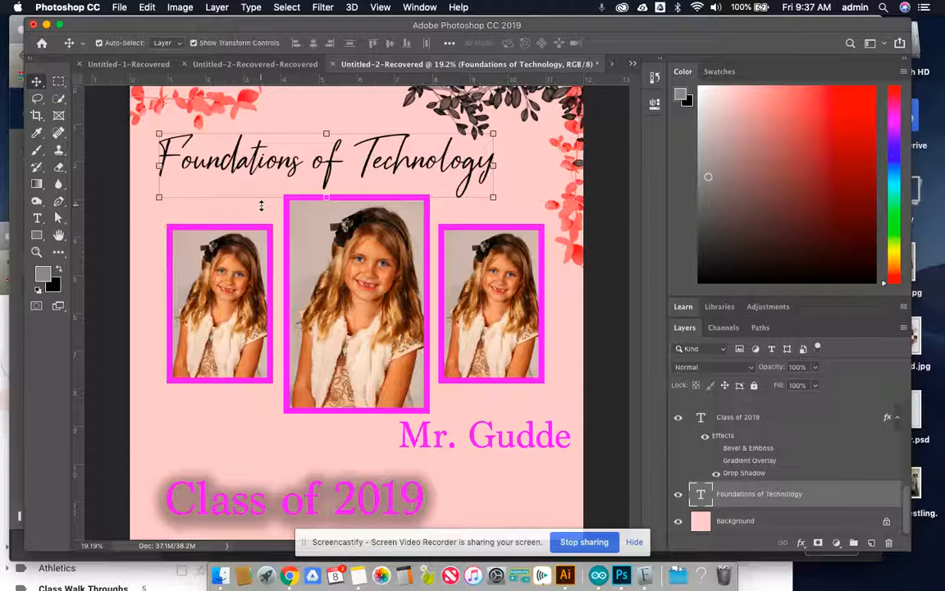
- Deselect the Foundations of Technology text layer and activate the Brush tool
click(130, 207)
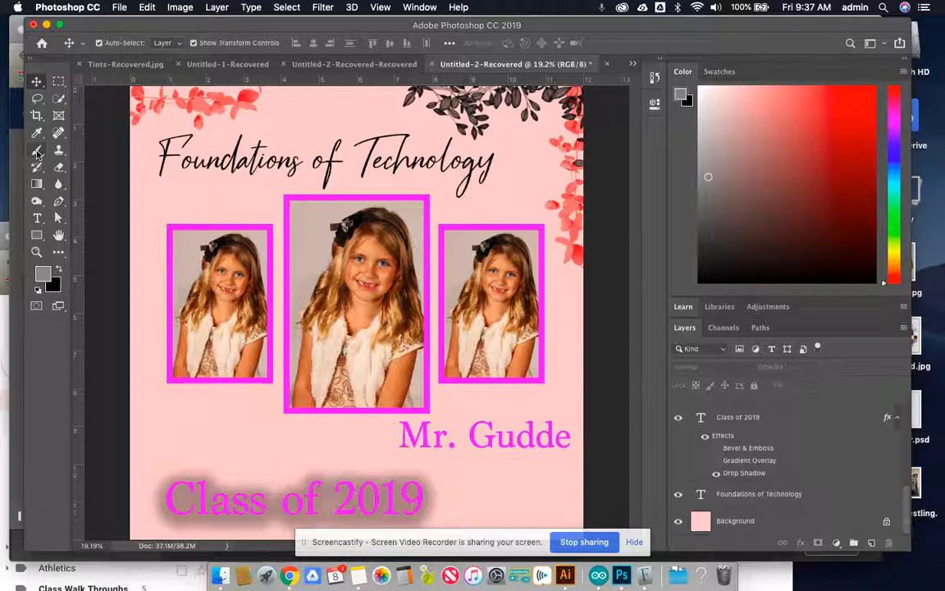
scroll(37, 154, up, 5)
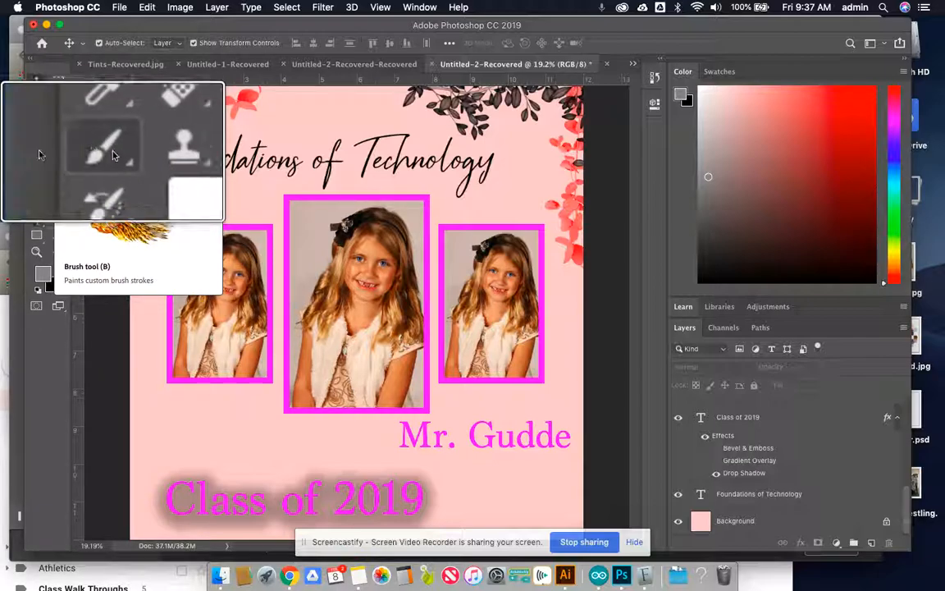
scroll(37, 151, down, 4)
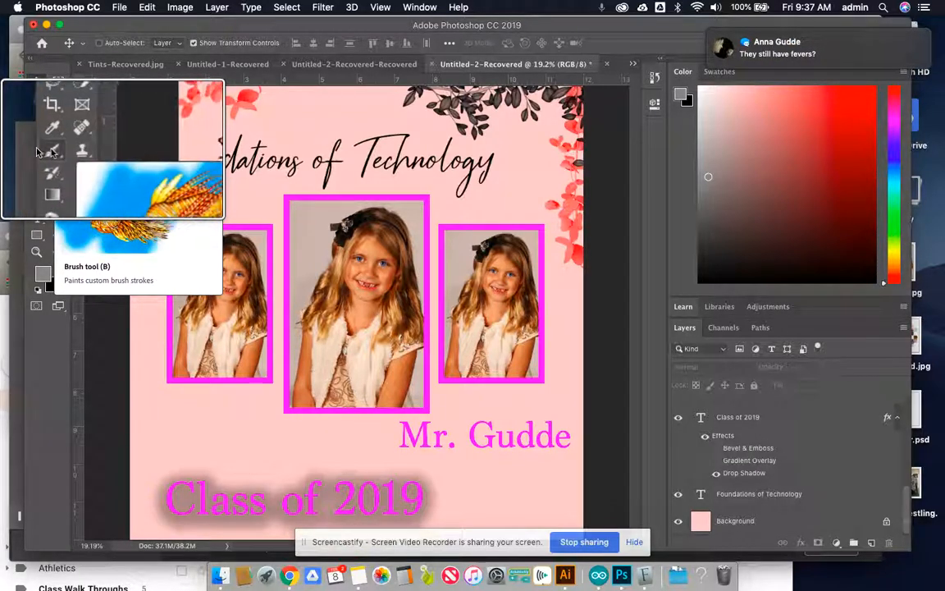
mouse_move(770, 67)
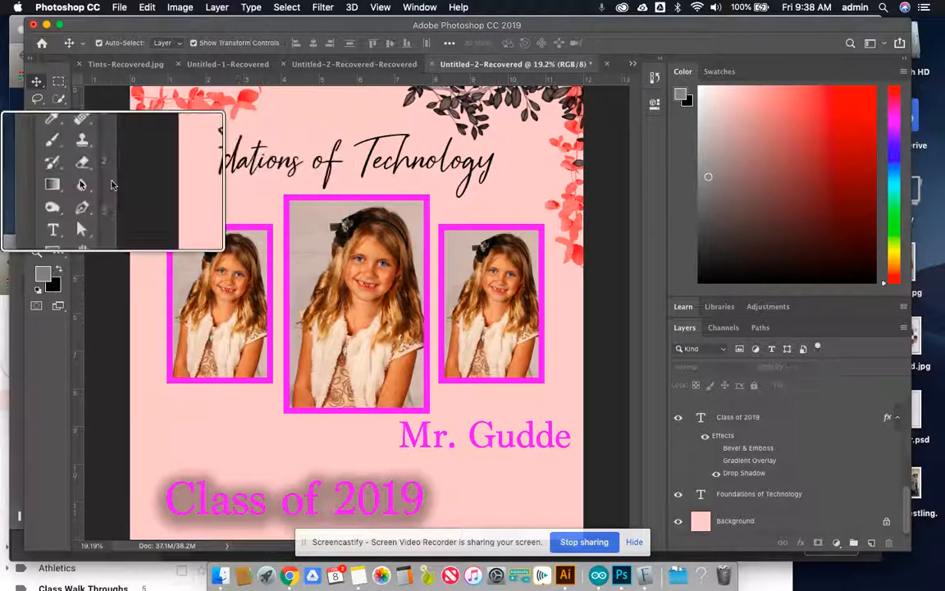
click(36, 150)
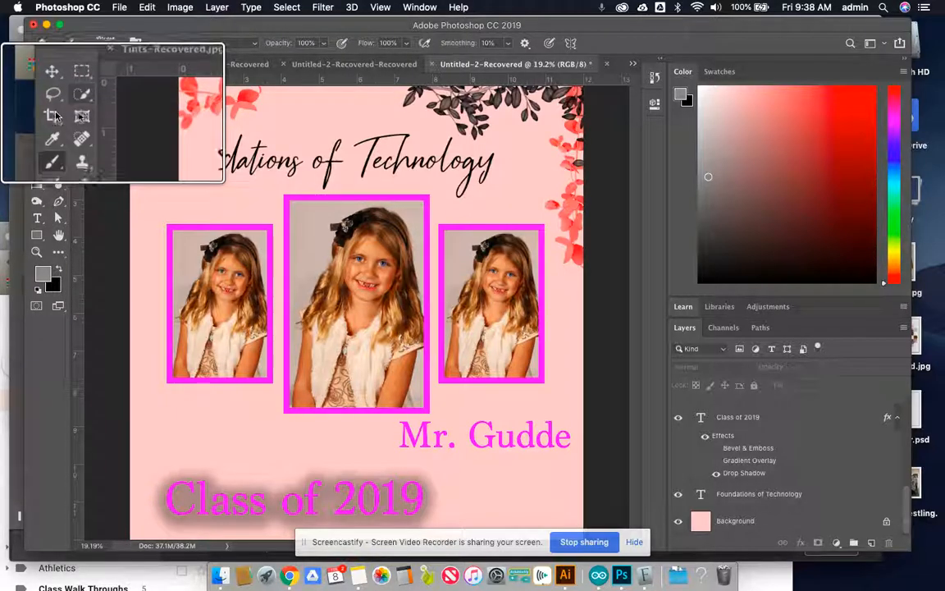
click(40, 162)
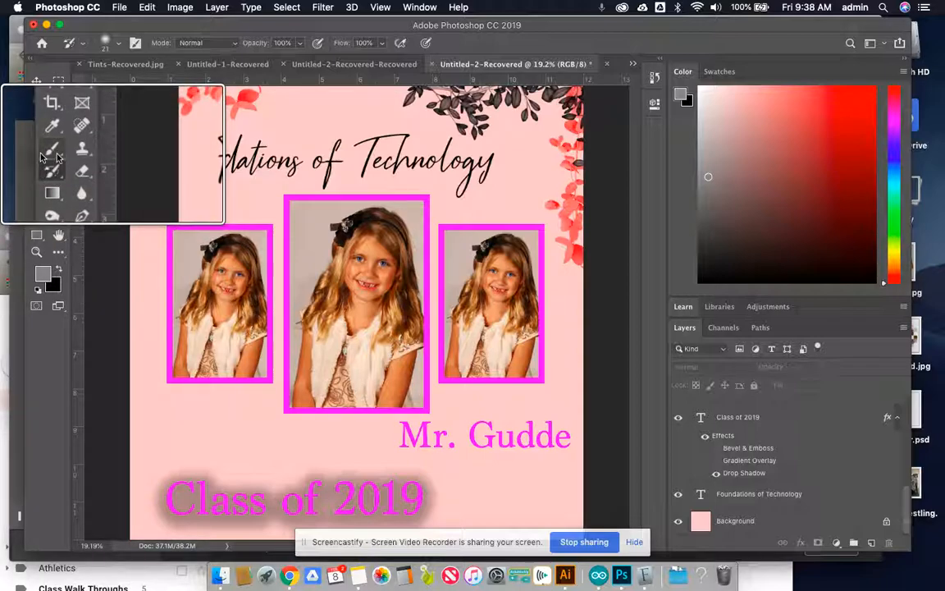
click(37, 149)
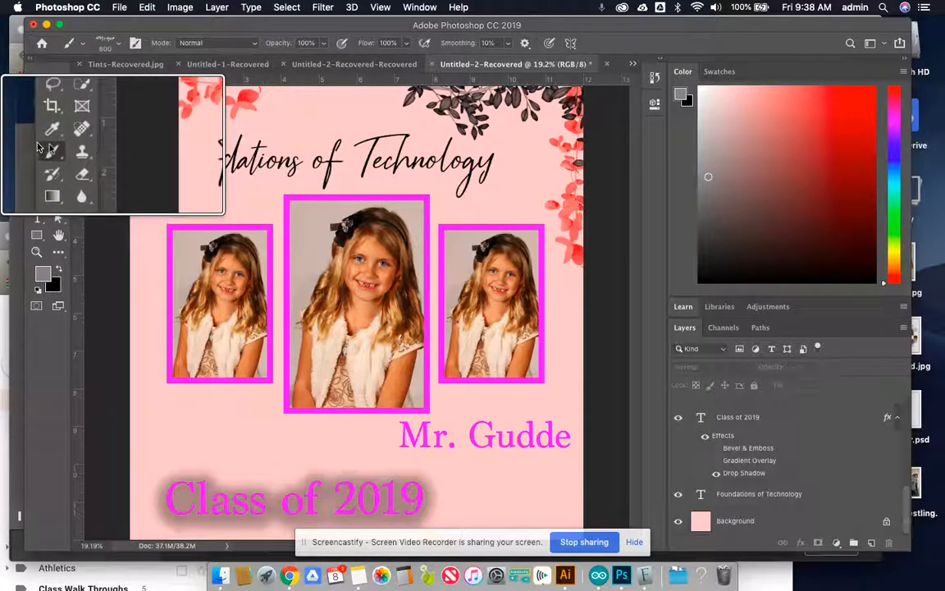
- Collapse the expanded brush folders in the brush picker, from General Brushes through 20 Ivy Brushes, to reach the 20 Lightning Brushes folder
click(115, 42)
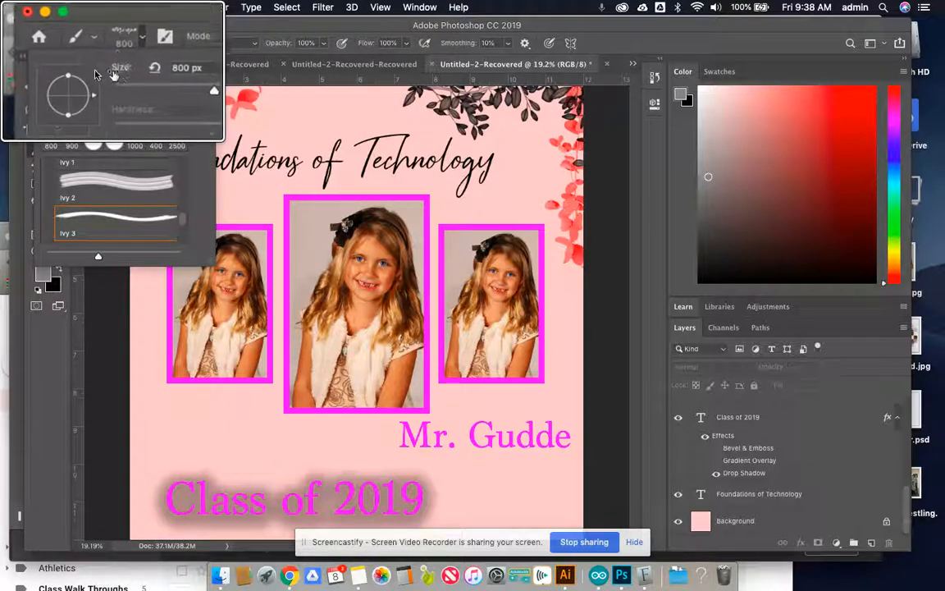
scroll(88, 135, down, 3)
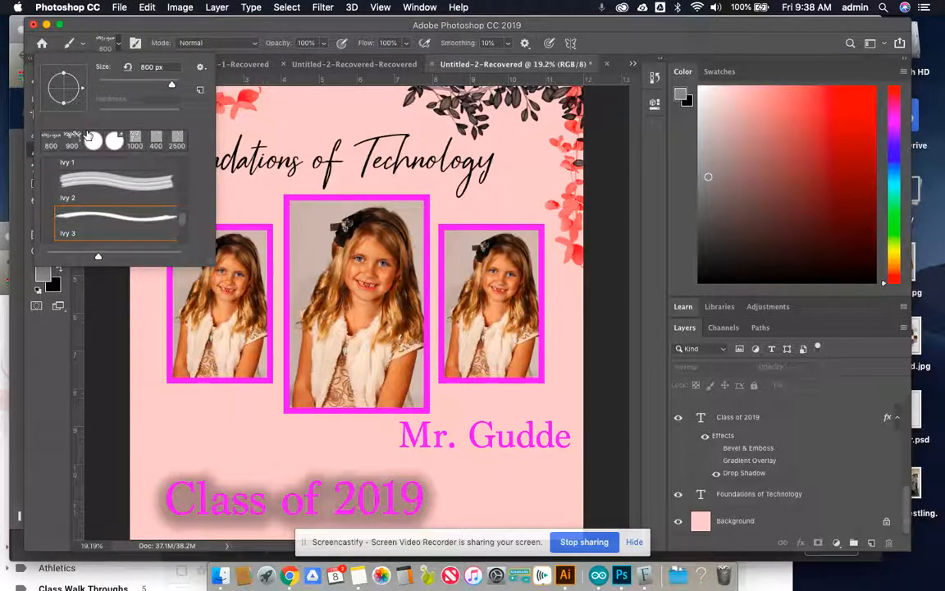
scroll(70, 195, up, 10)
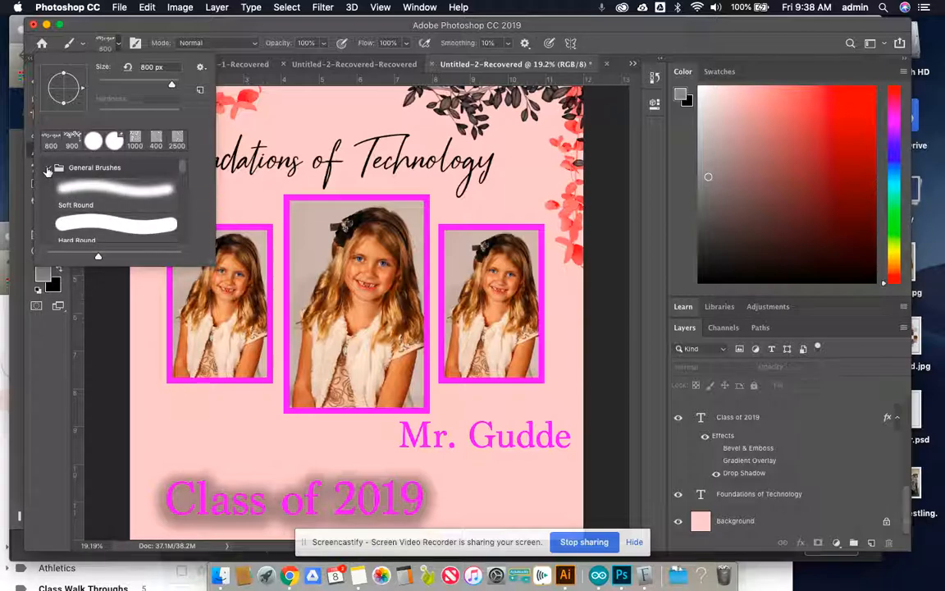
click(48, 168)
scroll(47, 170, down, 3)
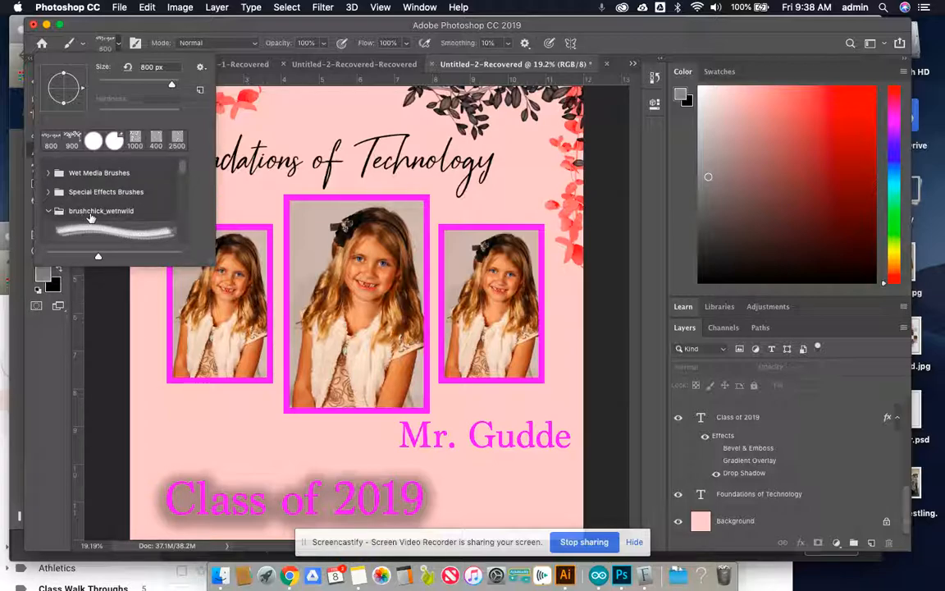
click(49, 211)
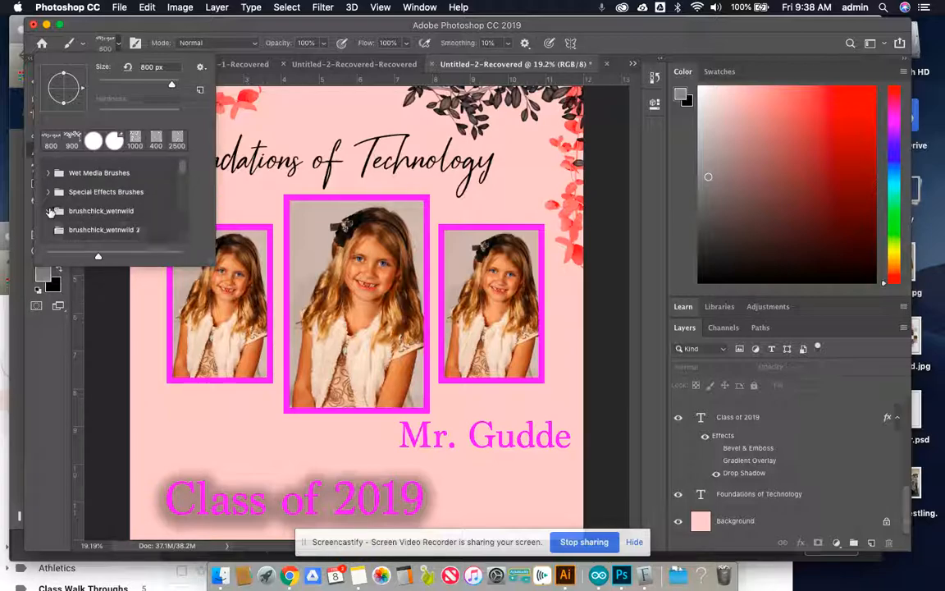
scroll(49, 213, down, 3)
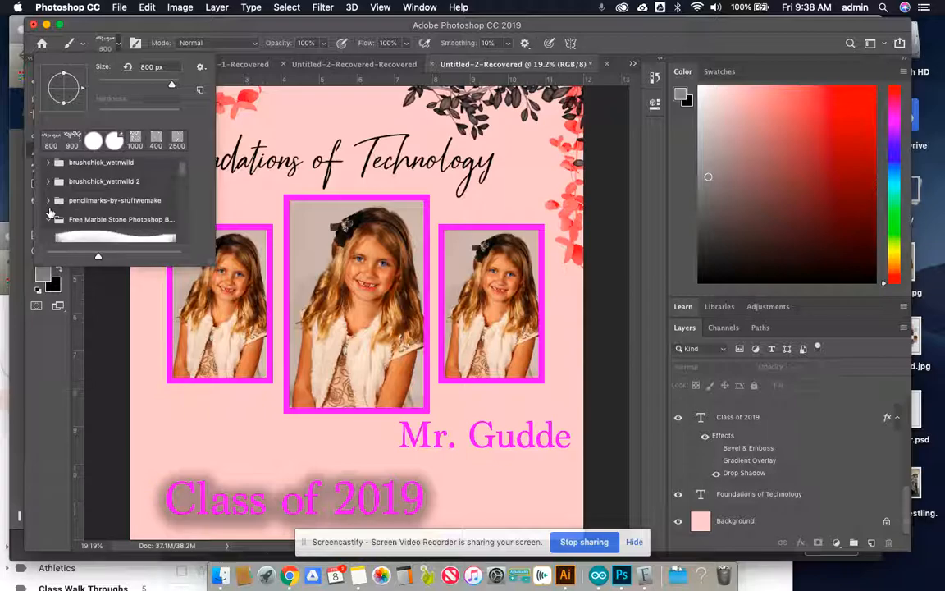
click(47, 219)
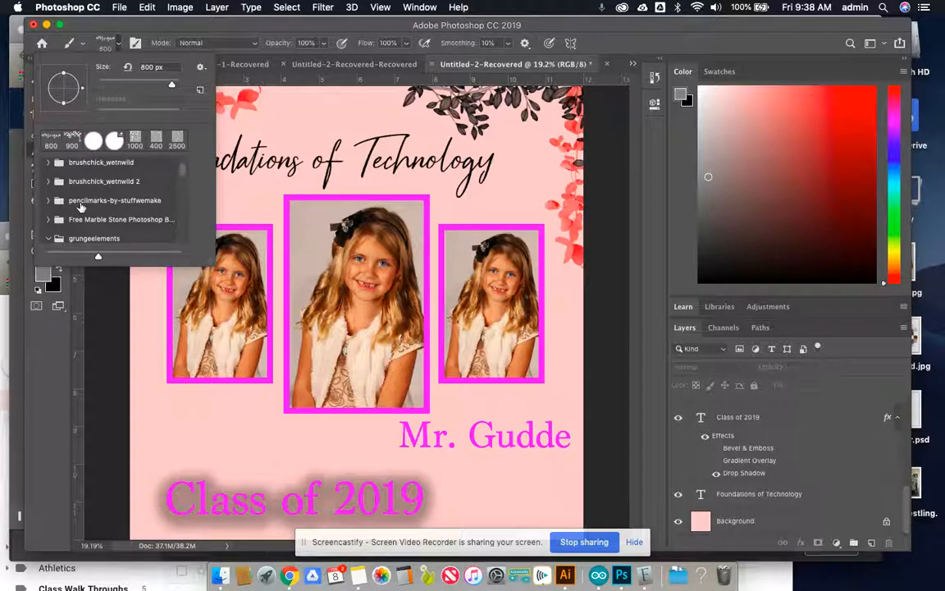
click(48, 238)
scroll(80, 214, down, 3)
click(47, 187)
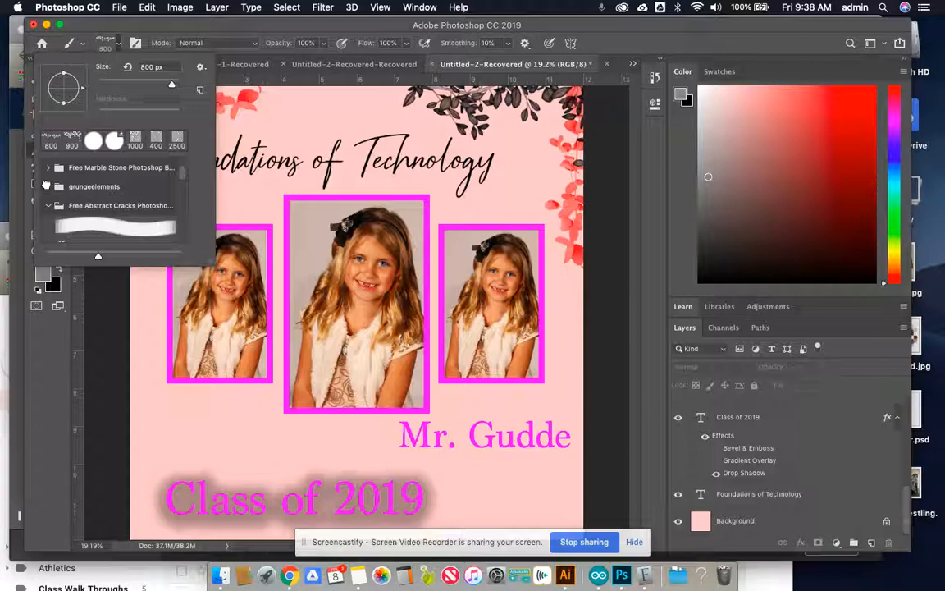
scroll(48, 188, down, 2)
click(48, 172)
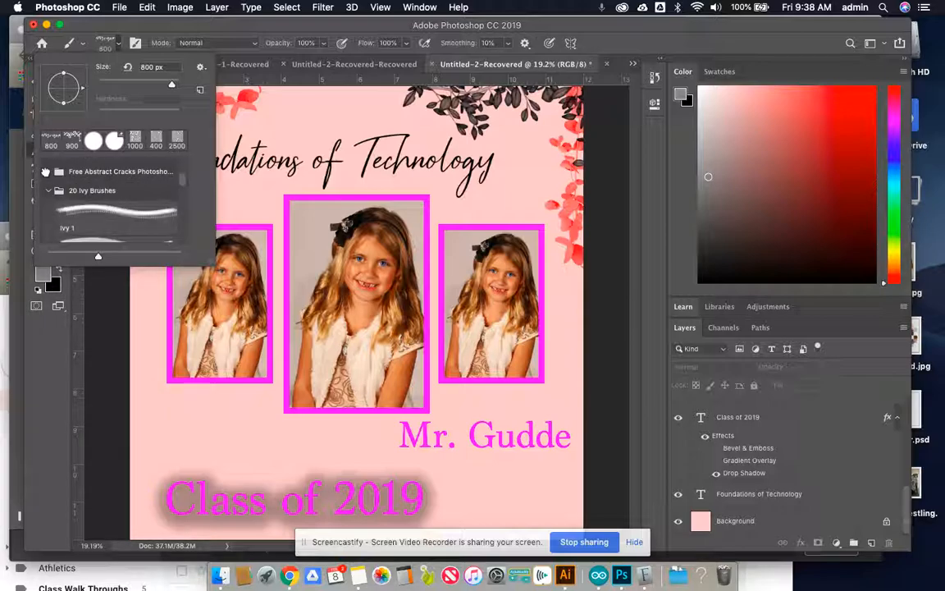
click(47, 190)
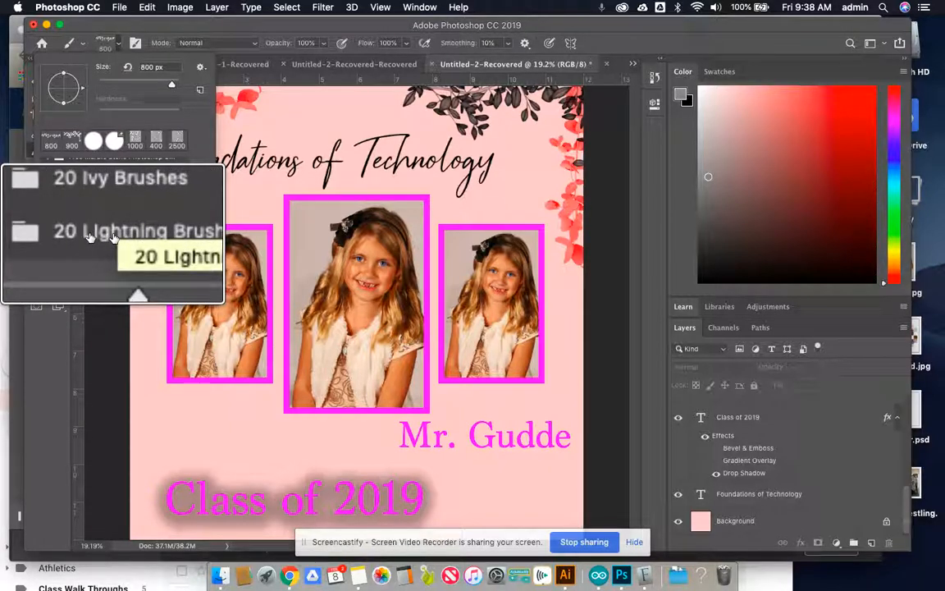
- Expand the 20 Lightning Brushes folder, enlarge the brush previews to the maximum and choose the Lightning 2 brush
click(48, 234)
scroll(78, 230, down, 3)
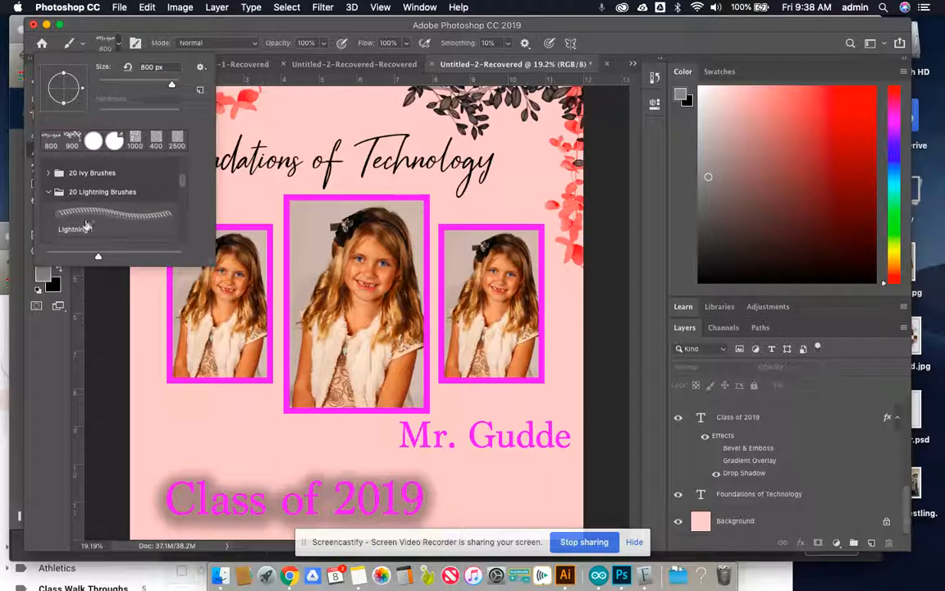
mouse_move(97, 255)
mouse_down()
mouse_move(175, 253)
mouse_move(12, 262)
mouse_move(194, 250)
mouse_move(247, 257)
mouse_up()
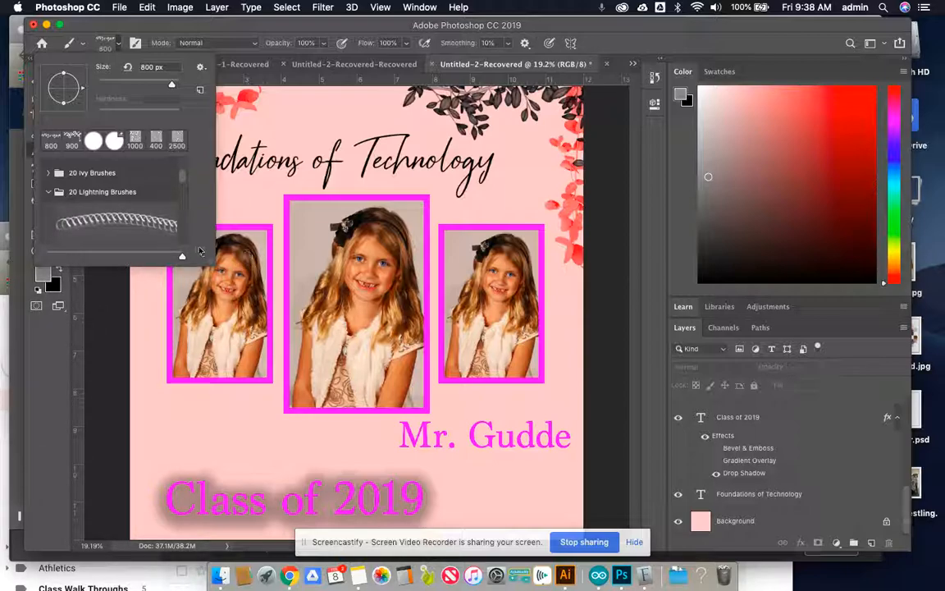
scroll(85, 230, down, 4)
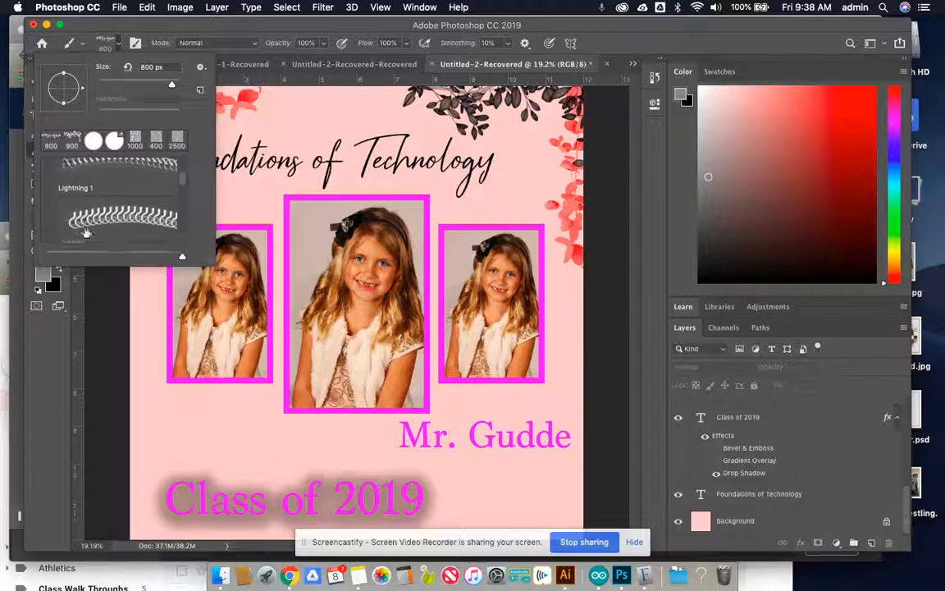
click(86, 210)
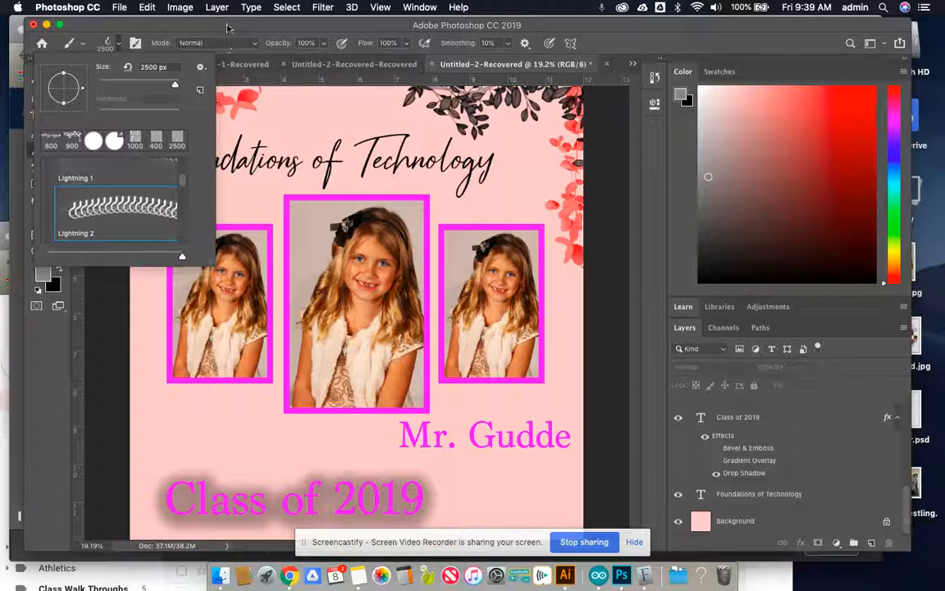
click(174, 30)
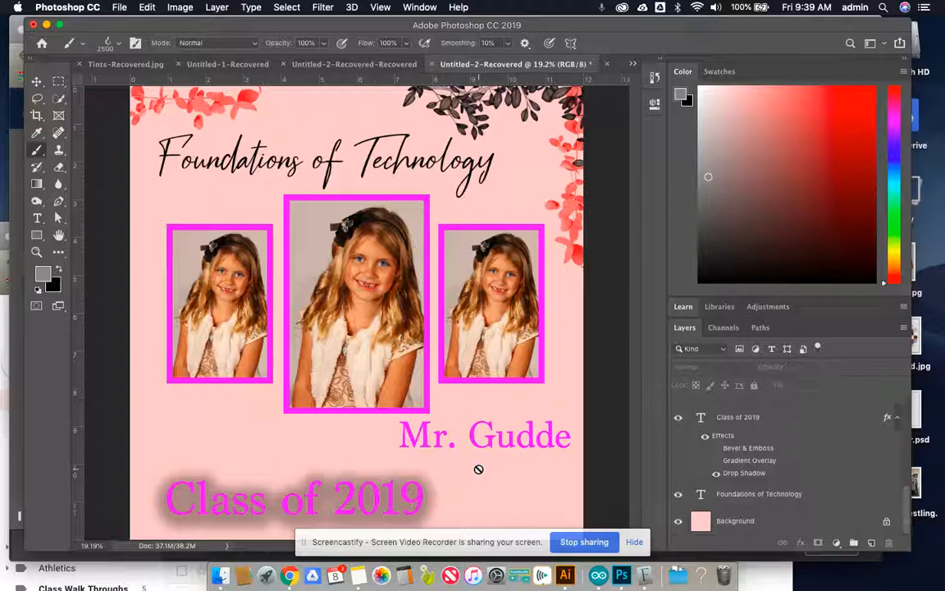
- Create a new empty layer for the lightning brush artwork
key(alt+super+8)
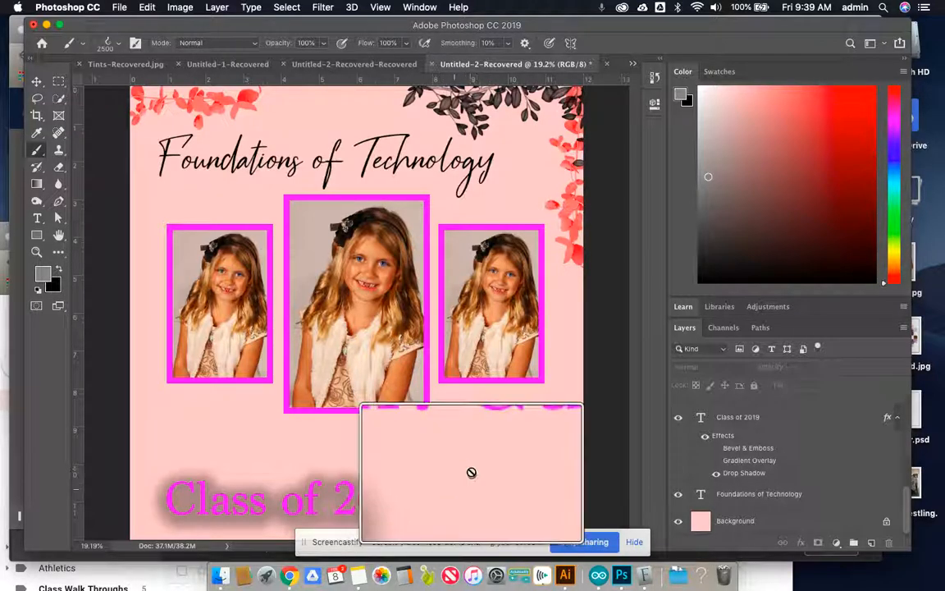
key(alt+super+8)
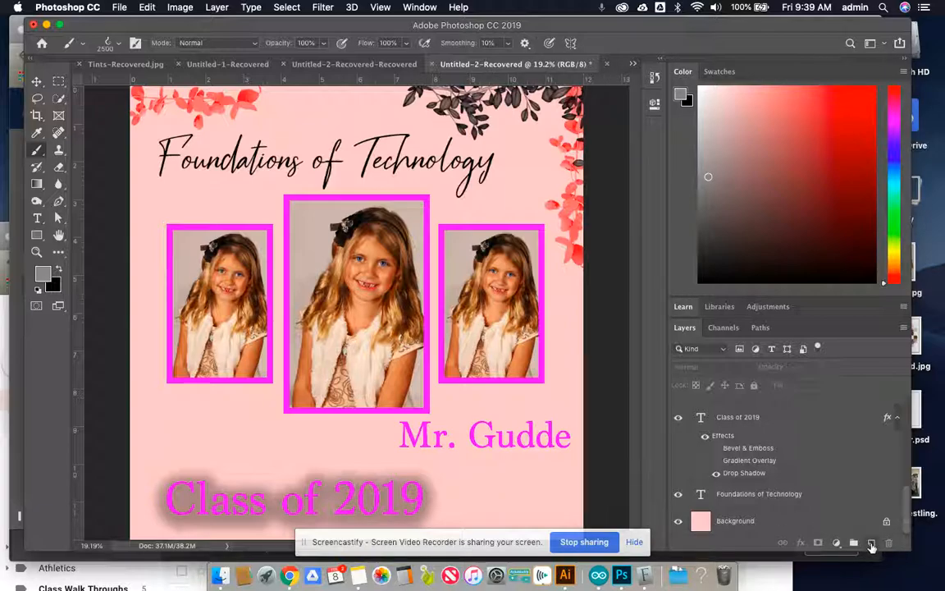
key(alt+super+8)
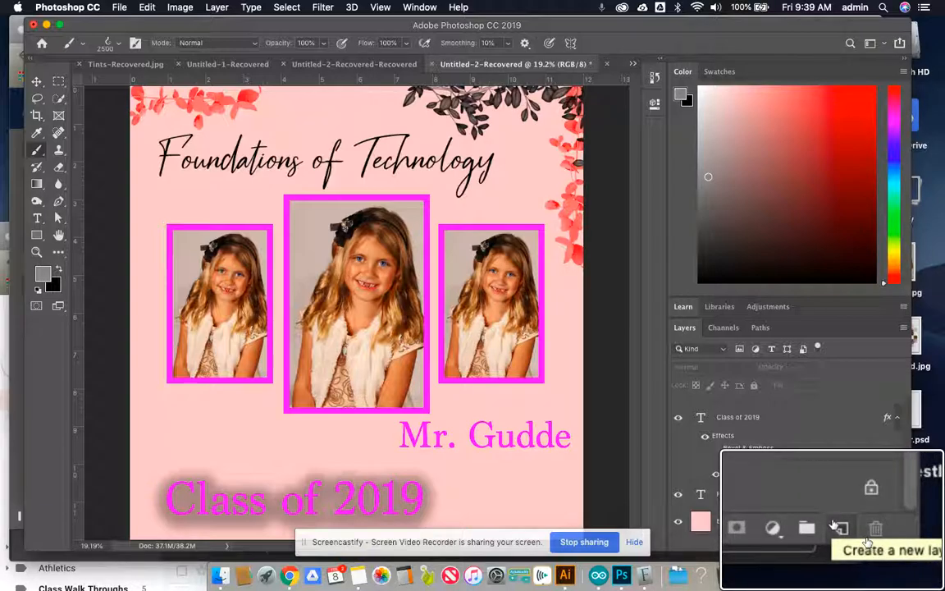
click(871, 543)
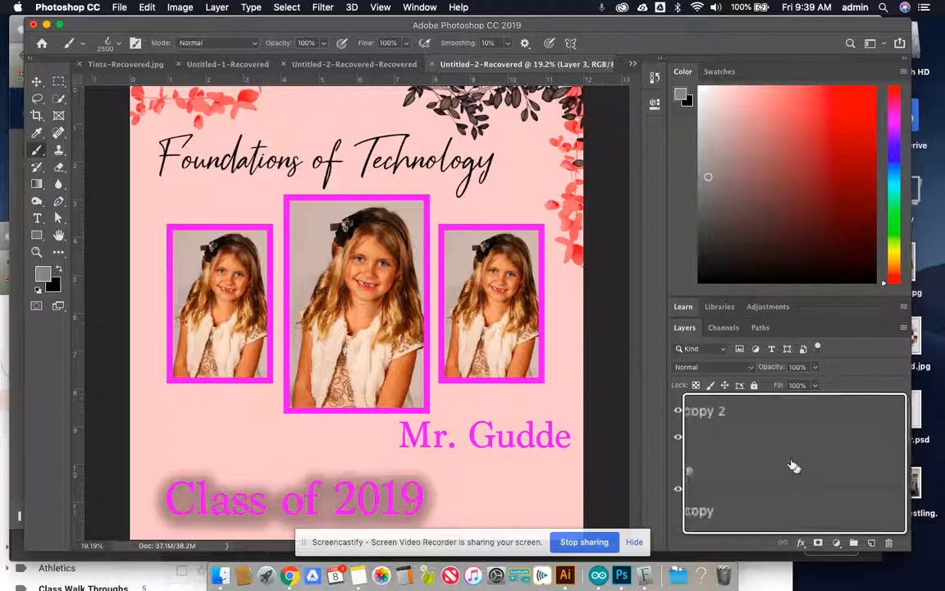
scroll(730, 413, down, 5)
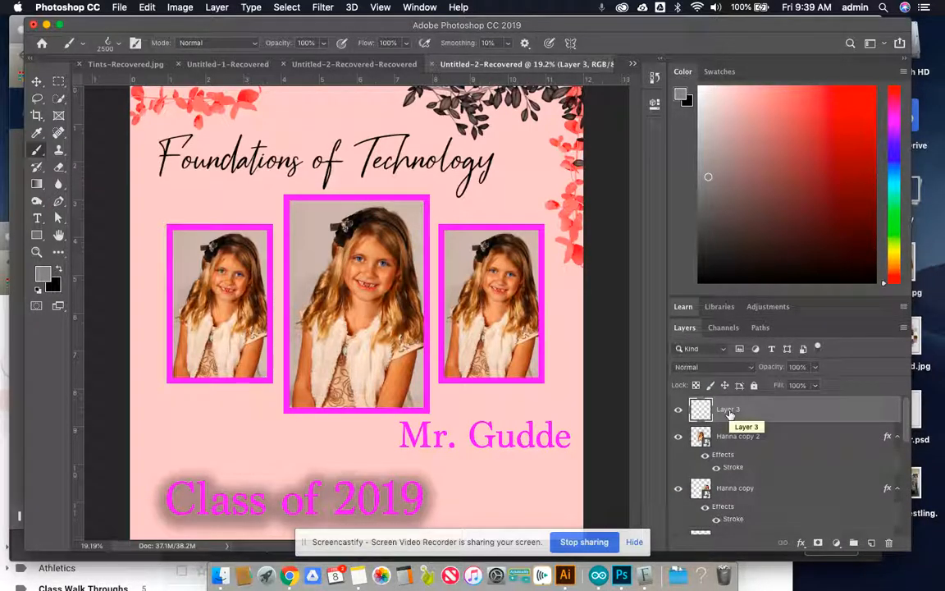
- Set the foreground color to blue 6c96cf and stamp the lightning brush once over the middle portrait on the new layer
click(59, 273)
click(58, 272)
click(46, 276)
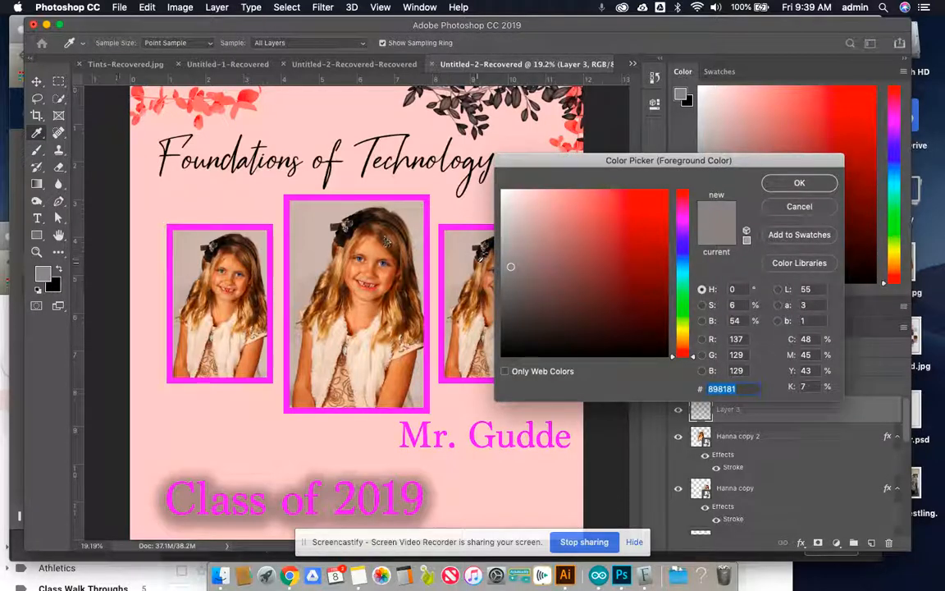
click(582, 221)
click(685, 257)
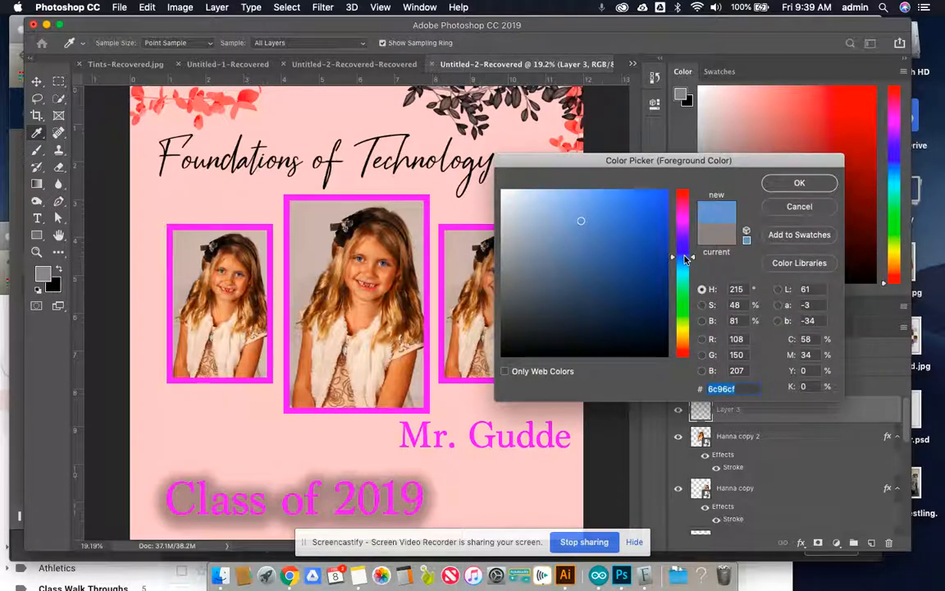
click(784, 184)
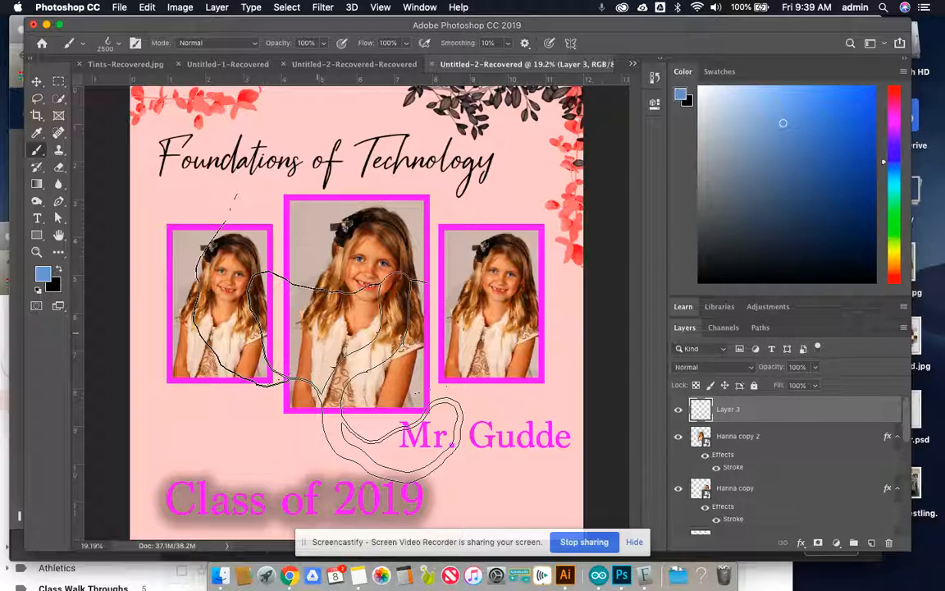
click(326, 335)
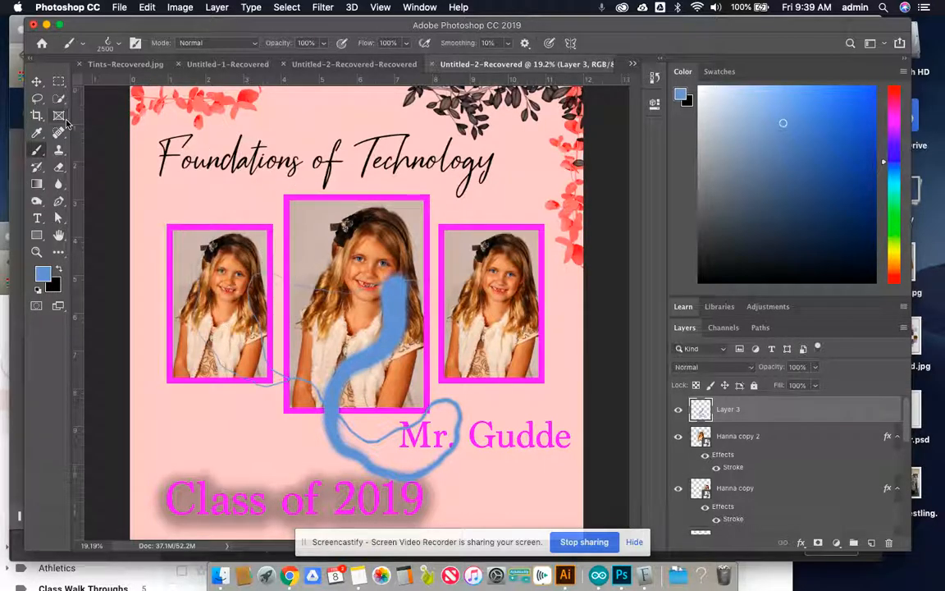
- Scale down and rotate the blue lightning shape, move it over the start of the Class of 2019 text, and apply the transformation
click(37, 83)
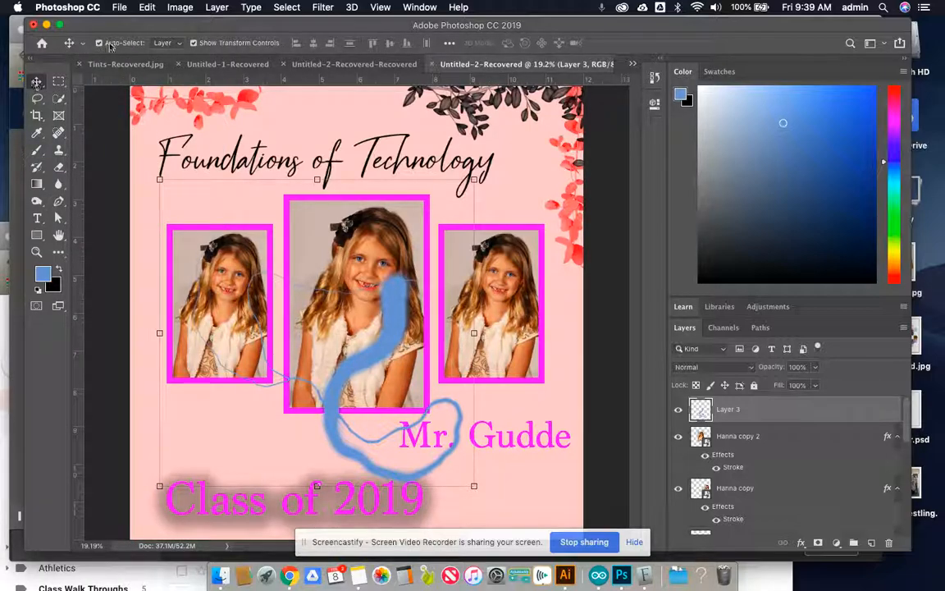
scroll(110, 46, up, 5)
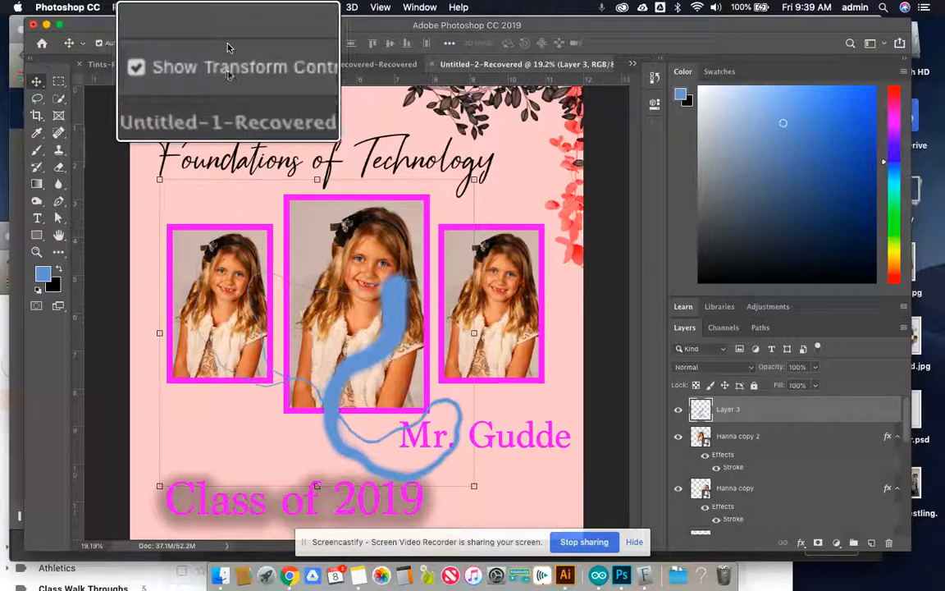
scroll(229, 47, down, 5)
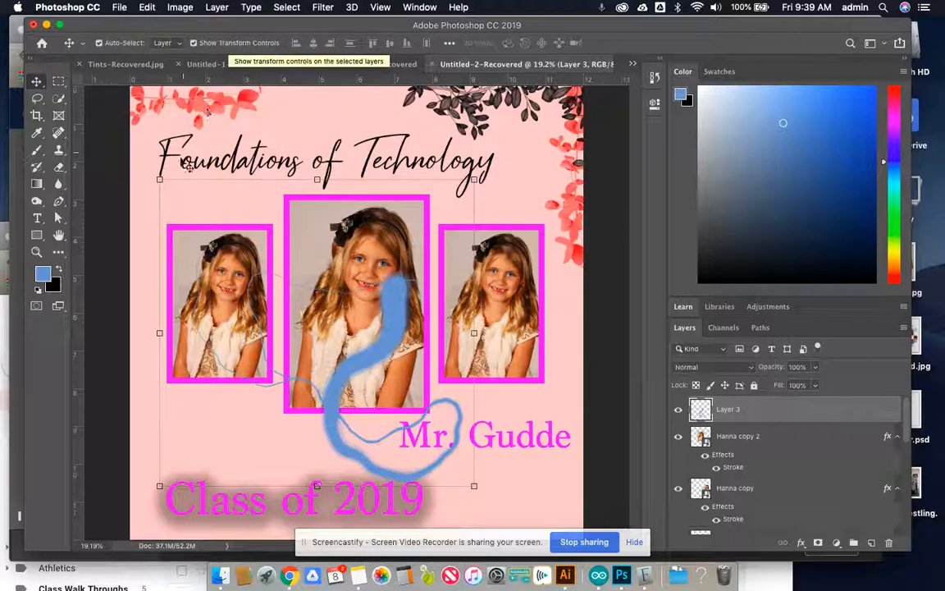
click(161, 176)
drag(160, 177, 255, 271)
drag(402, 357, 206, 363)
mouse_move(277, 272)
mouse_down()
mouse_move(305, 349)
mouse_move(302, 422)
mouse_move(270, 503)
mouse_up()
mouse_move(148, 436)
mouse_down()
mouse_move(247, 435)
mouse_move(264, 487)
mouse_up()
key(Return)
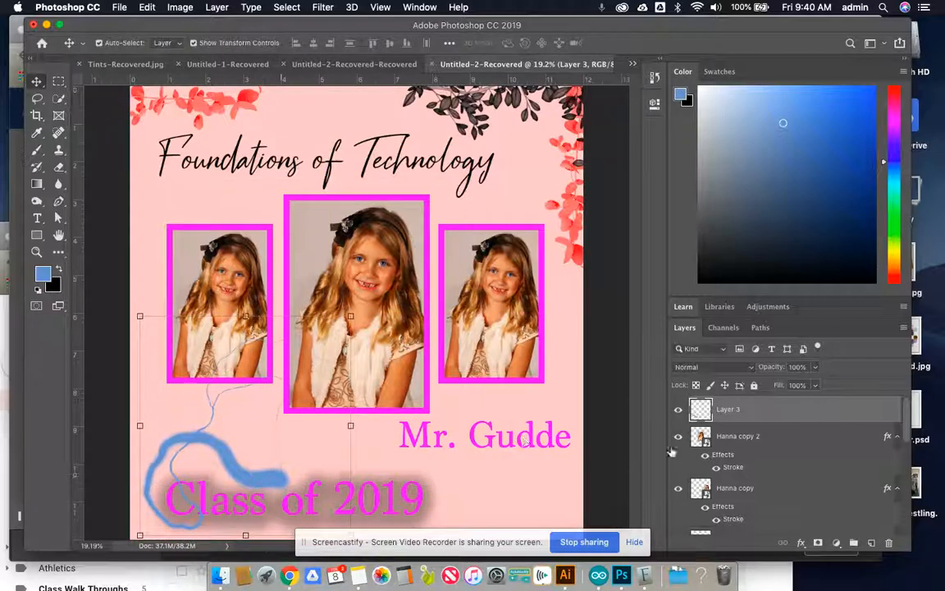
- Place the blue lightning layer directly above the Background, near the page's left edge, with its opacity at 39%
drag(777, 411, 776, 506)
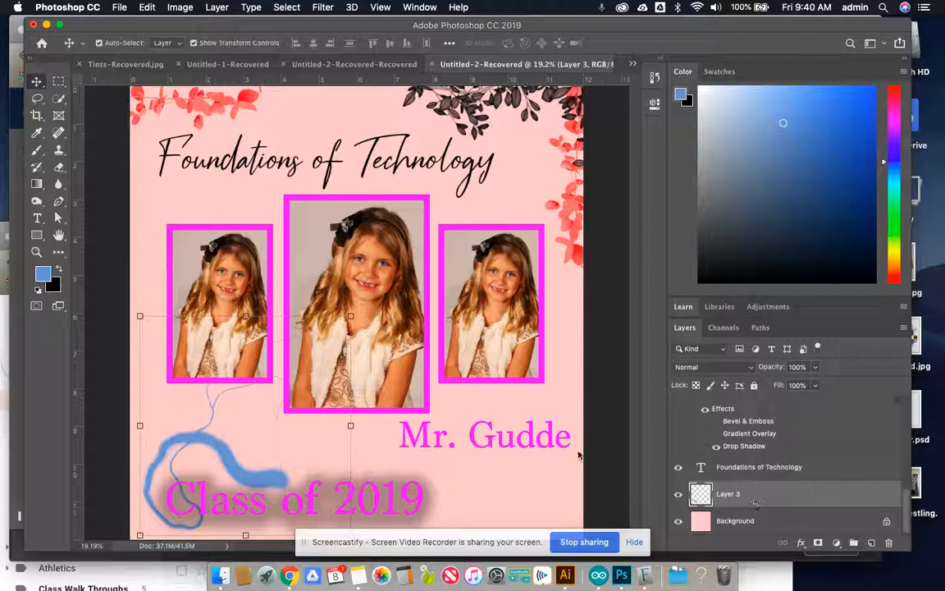
drag(223, 450, 186, 450)
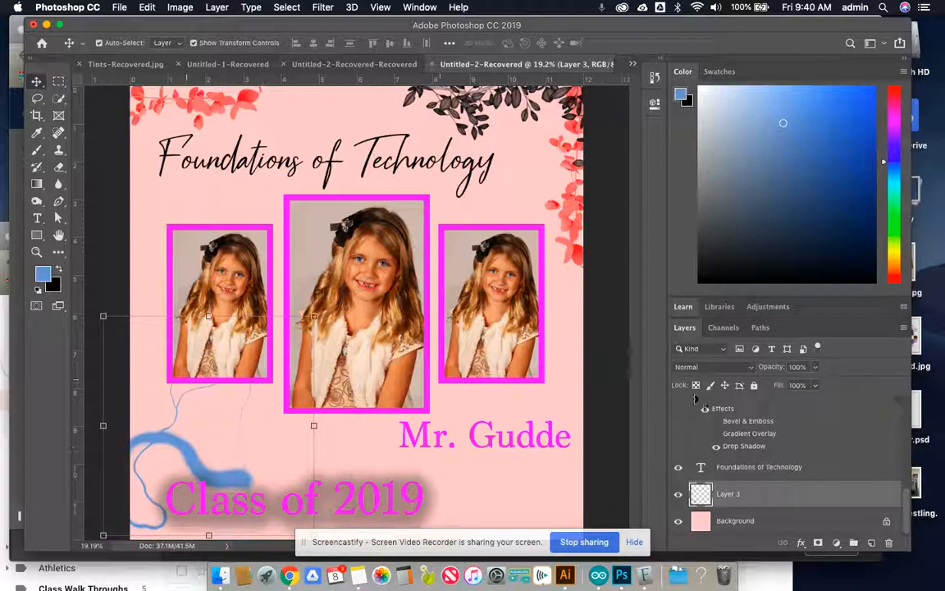
click(816, 368)
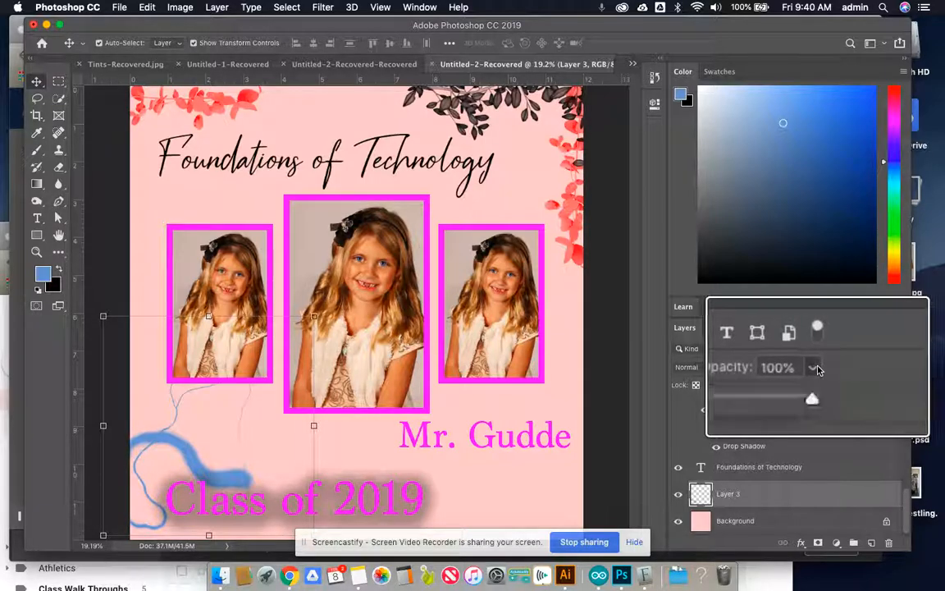
click(778, 385)
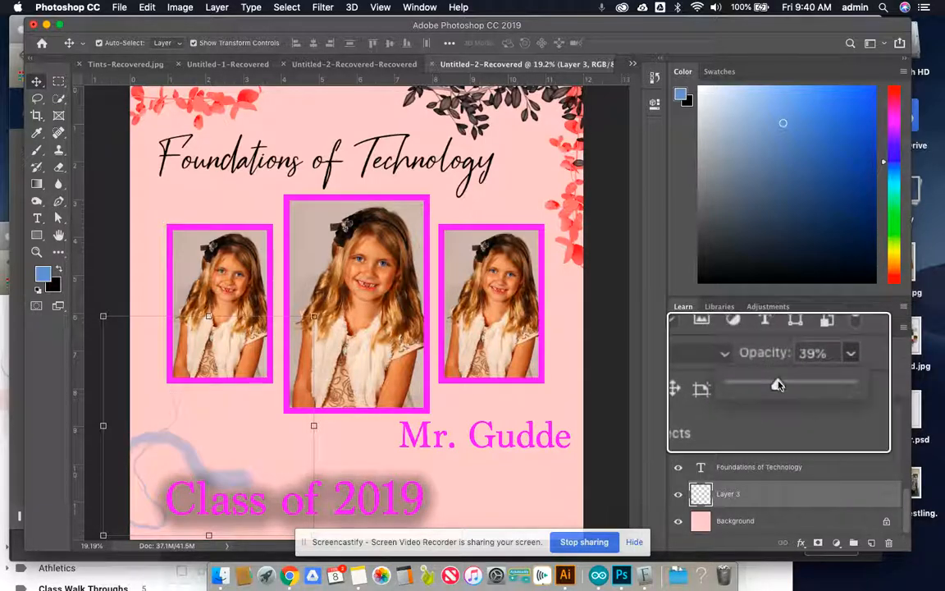
- Create a new empty layer and choose the Lightning 10 brush at 2500 px
click(873, 543)
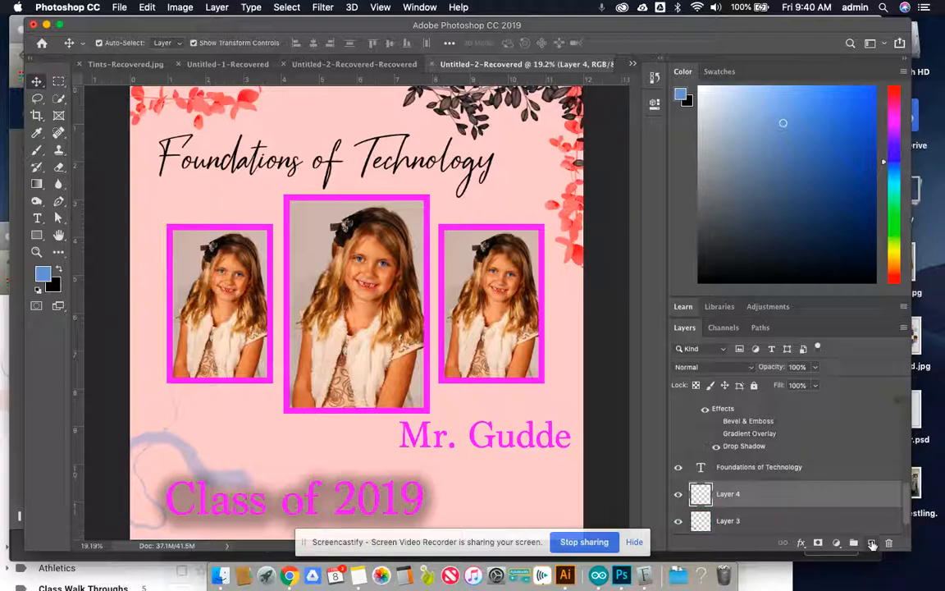
click(36, 154)
click(113, 43)
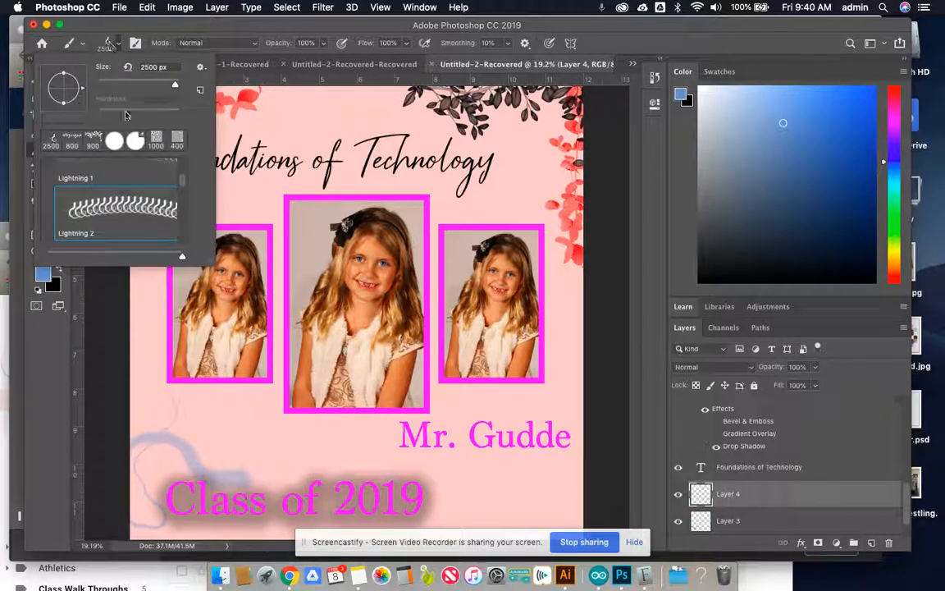
scroll(121, 212, down, 6)
click(113, 190)
click(257, 30)
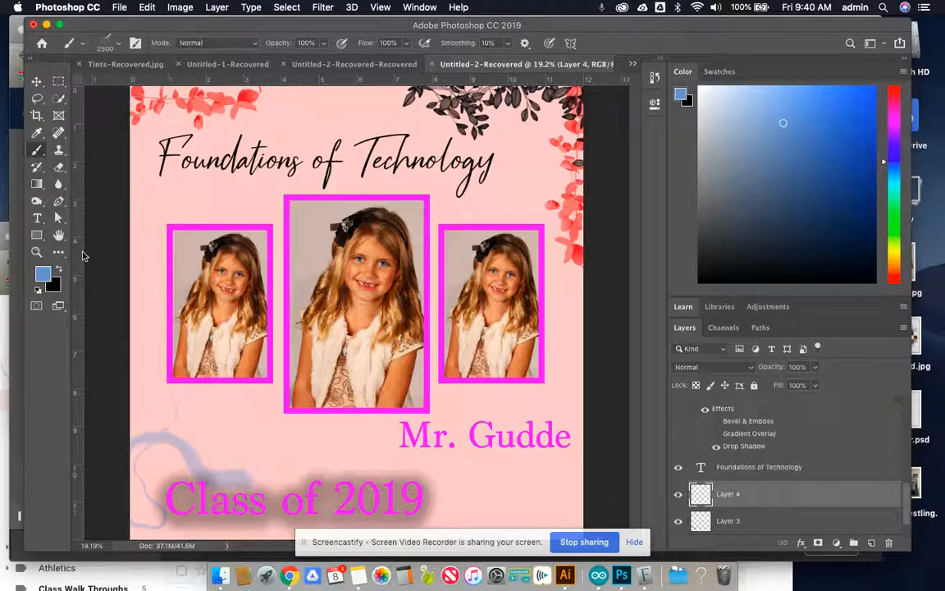
- Make black the foreground color and stamp the lightning brush once over the middle portrait on the new layer
click(43, 274)
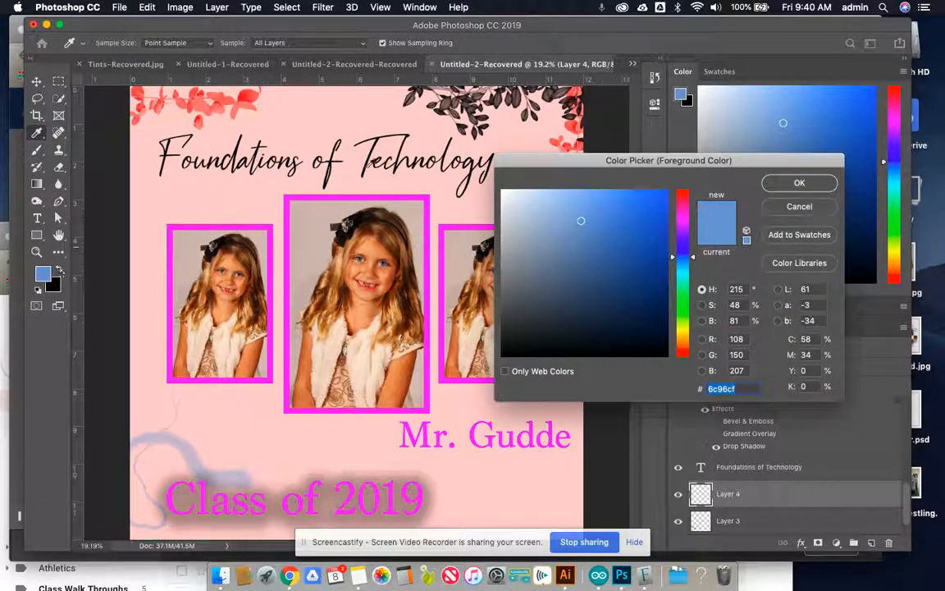
click(799, 182)
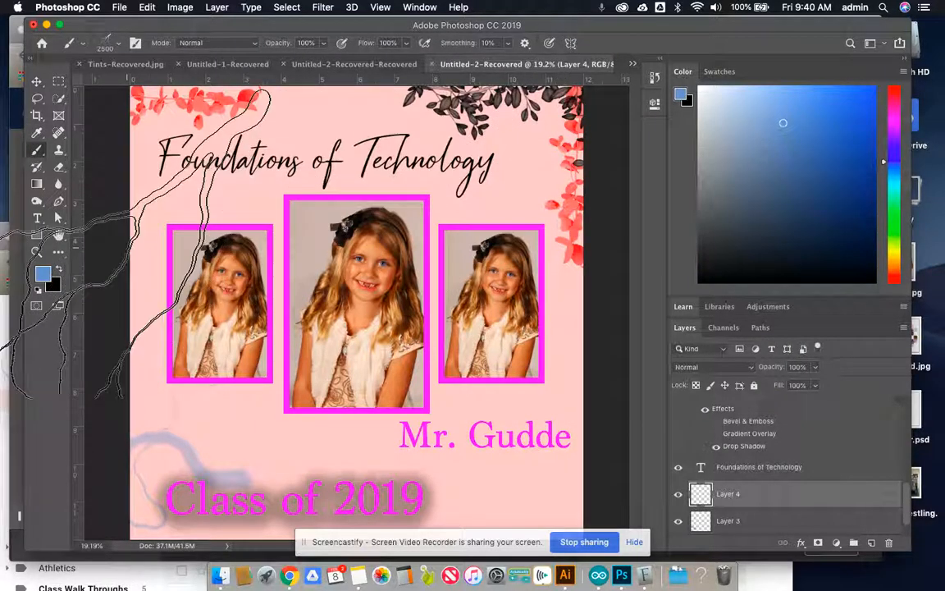
key(x)
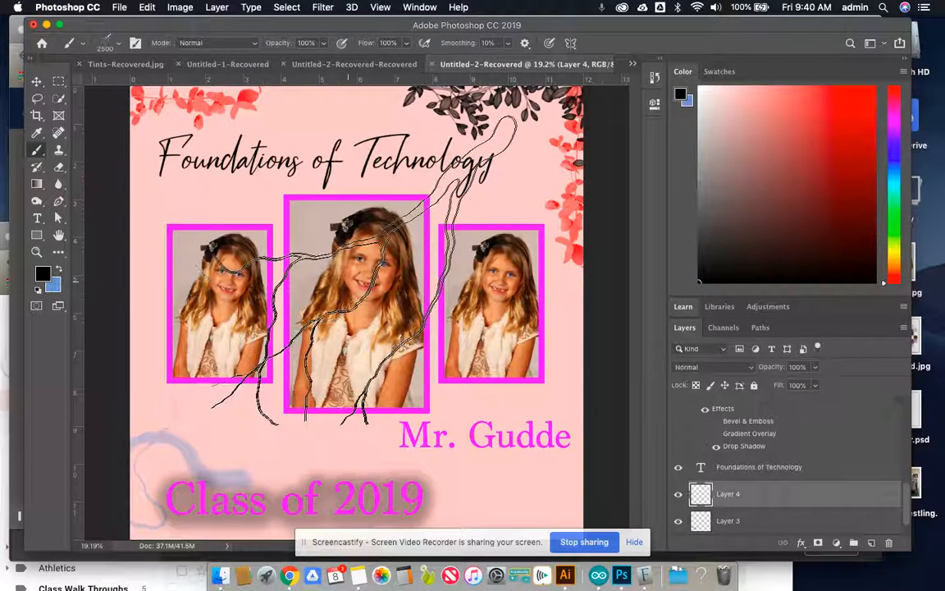
click(359, 285)
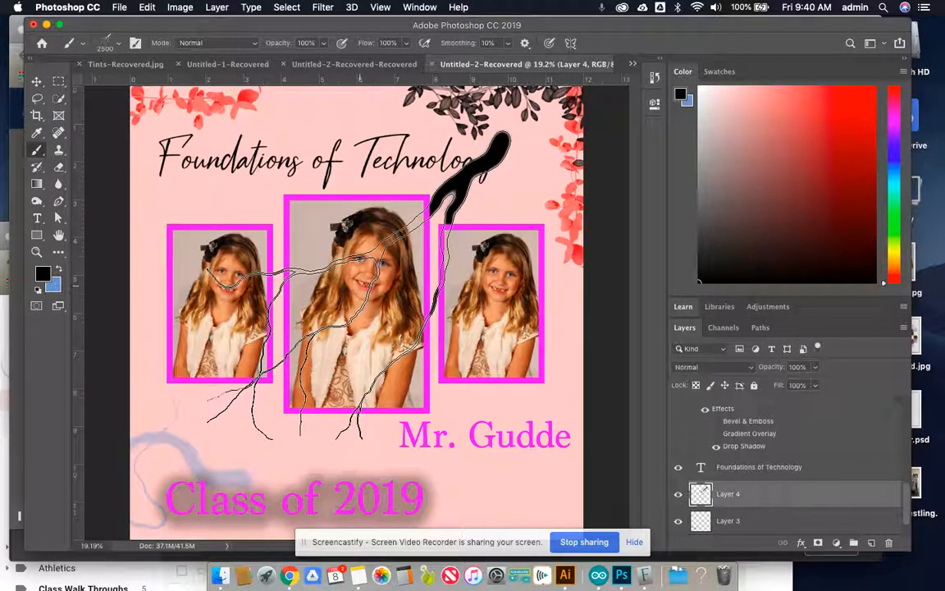
- Rotate the black lightning shape about 46 degrees and move it to the lower edge of the page, applying the transformation
click(36, 83)
drag(447, 138, 495, 273)
key(super+z)
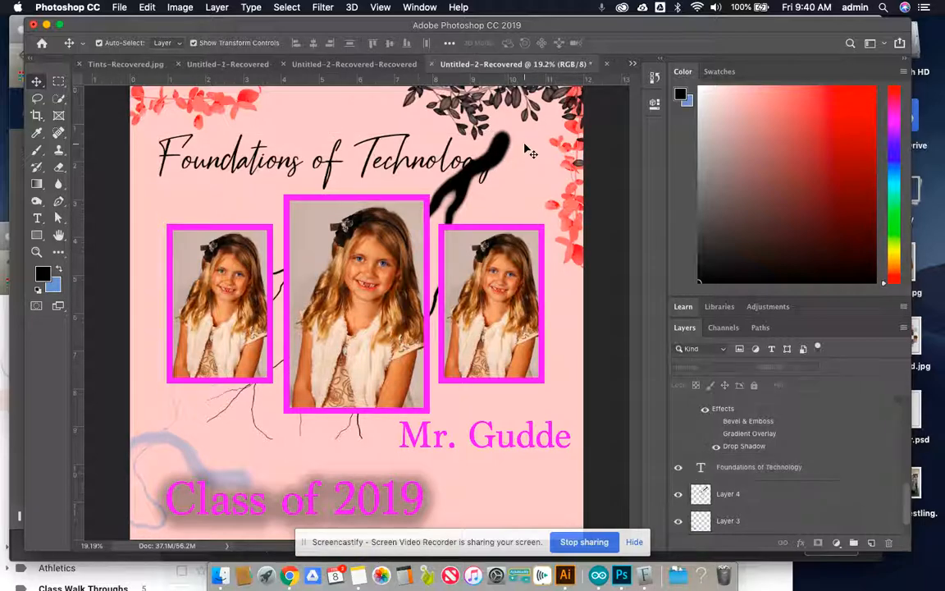
click(490, 150)
mouse_move(506, 145)
mouse_down()
mouse_move(558, 283)
mouse_move(547, 316)
mouse_up()
drag(507, 342, 614, 540)
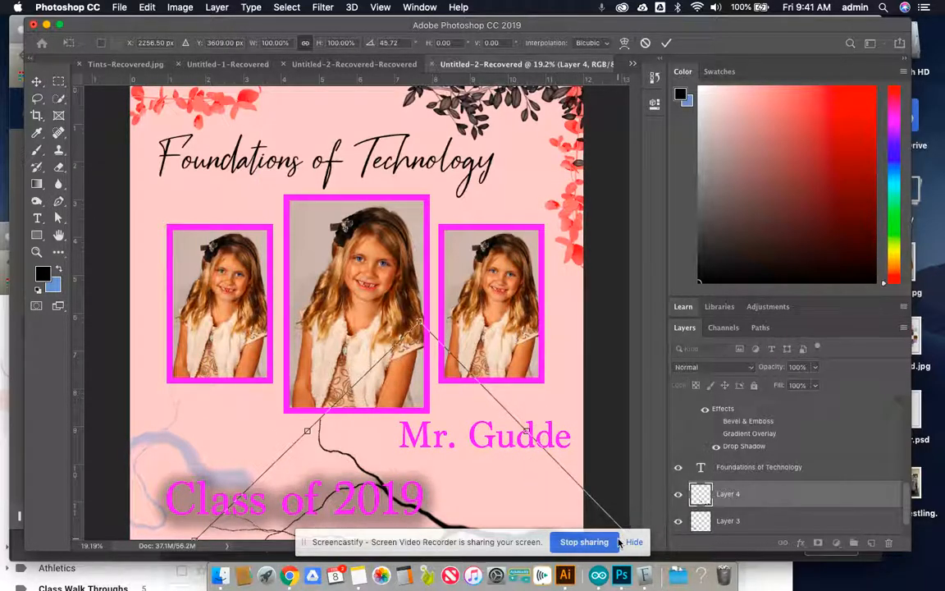
key(Return)
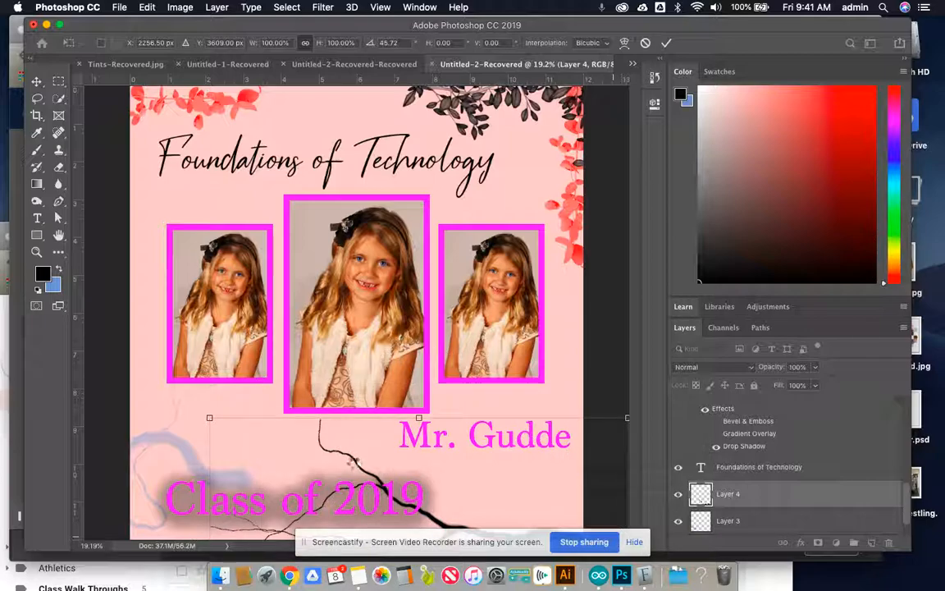
- Move the black lightning up across the Class of 2019 text and set its layer opacity to 61%
drag(351, 461, 316, 402)
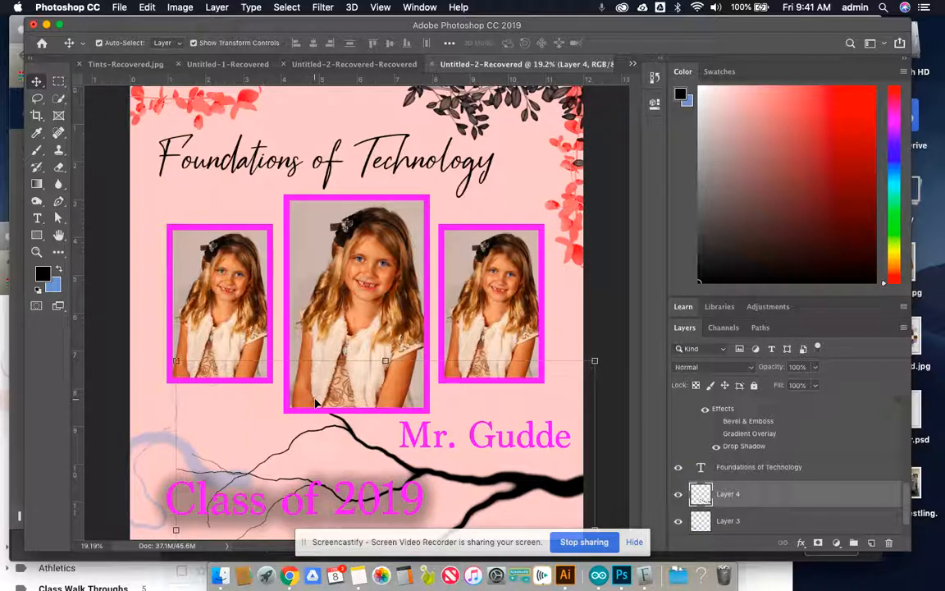
click(815, 368)
click(792, 383)
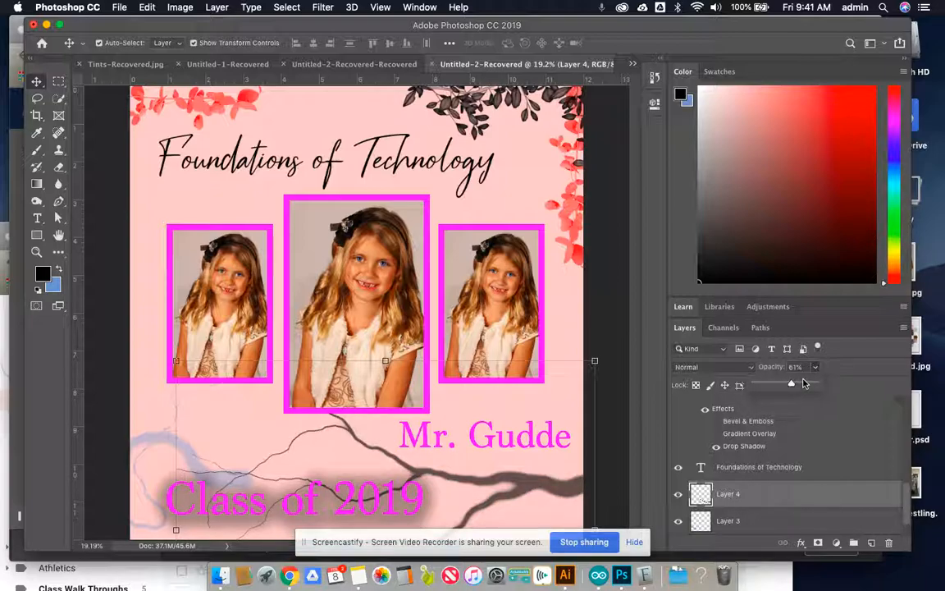
- Switch to the Brush tool and choose the recently used leafy branch brush at 900 px
click(36, 149)
click(106, 41)
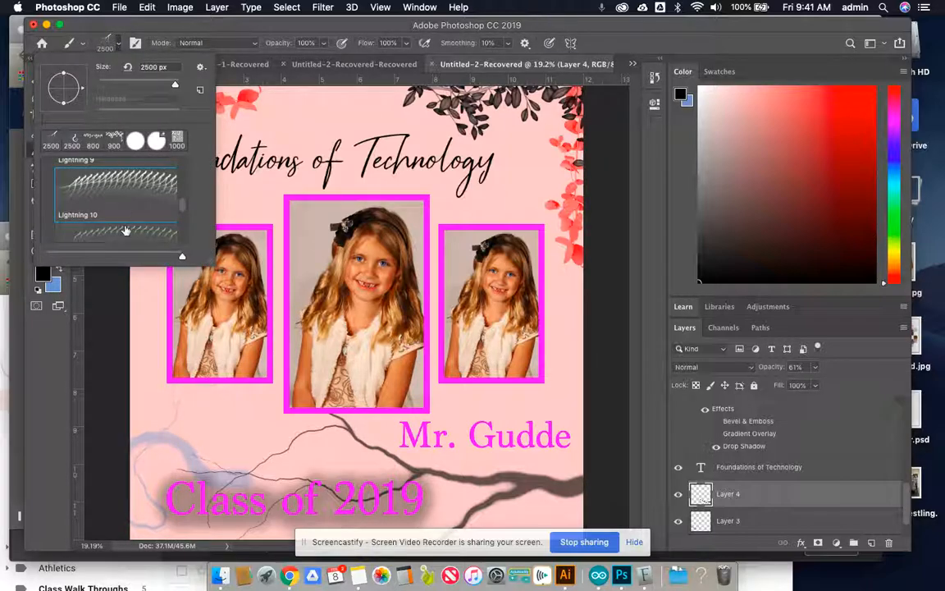
scroll(126, 231, down, 3)
click(114, 141)
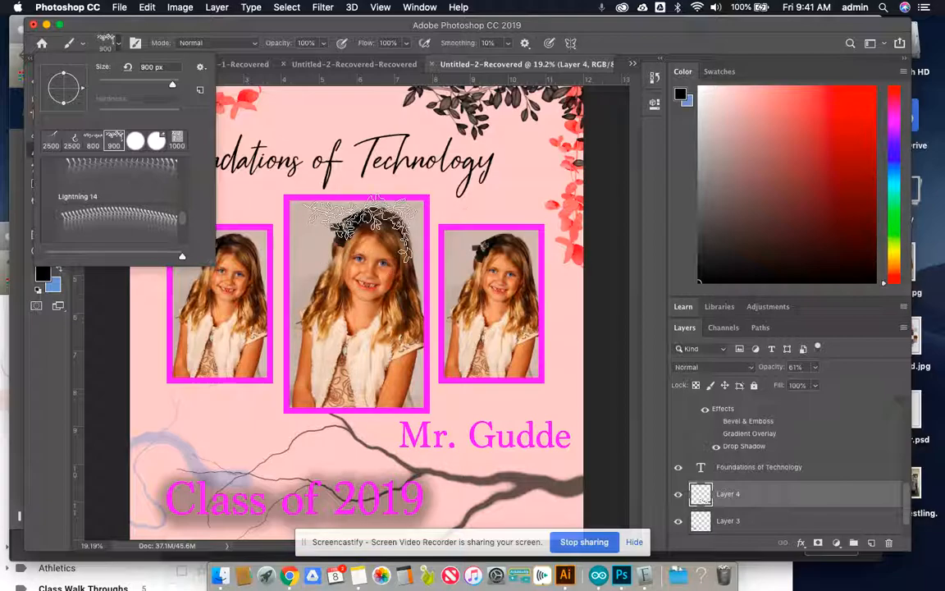
click(118, 24)
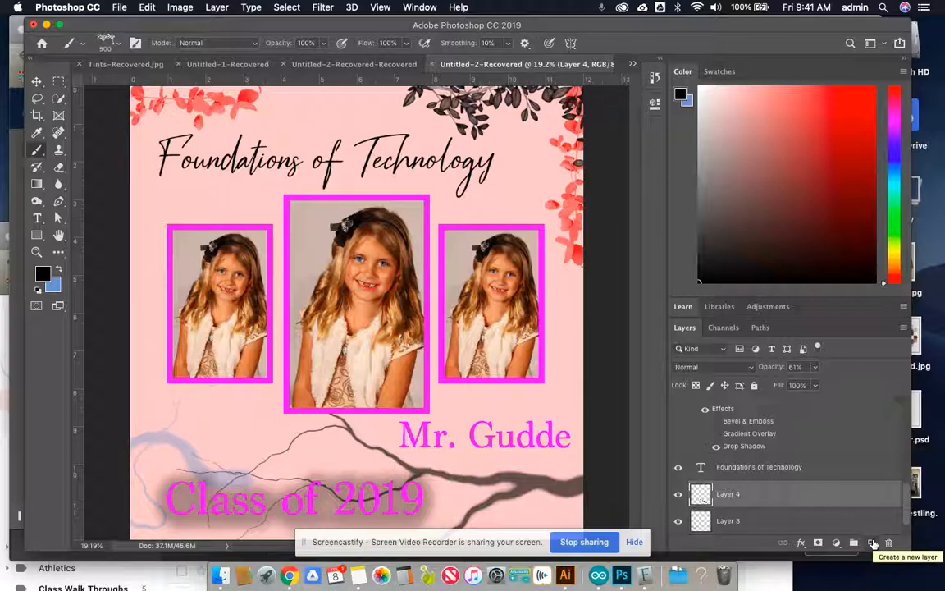
- Move the black lightning up below the portraits and stamp the leafy branch above the left portrait on the same layer
key(v)
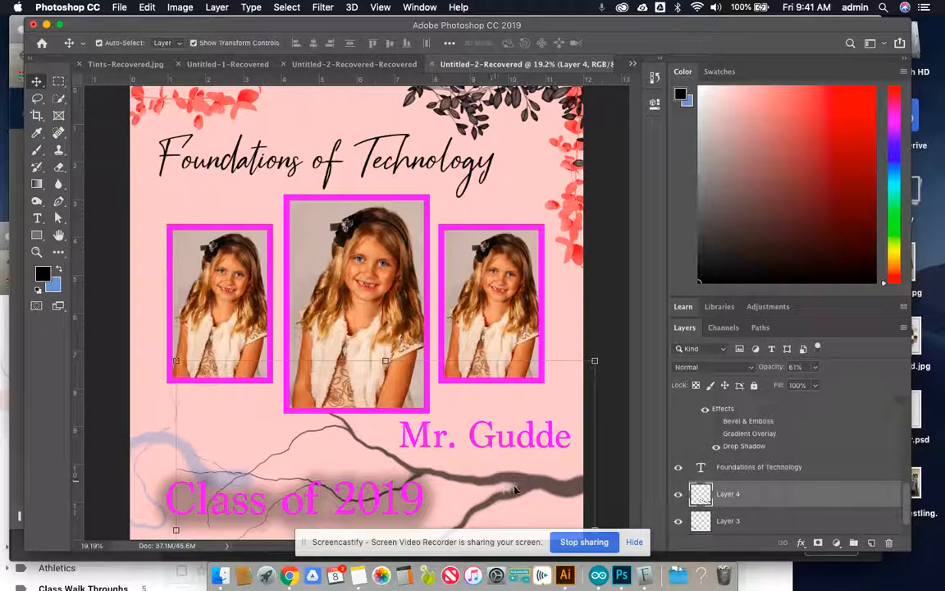
drag(520, 487, 462, 406)
click(37, 149)
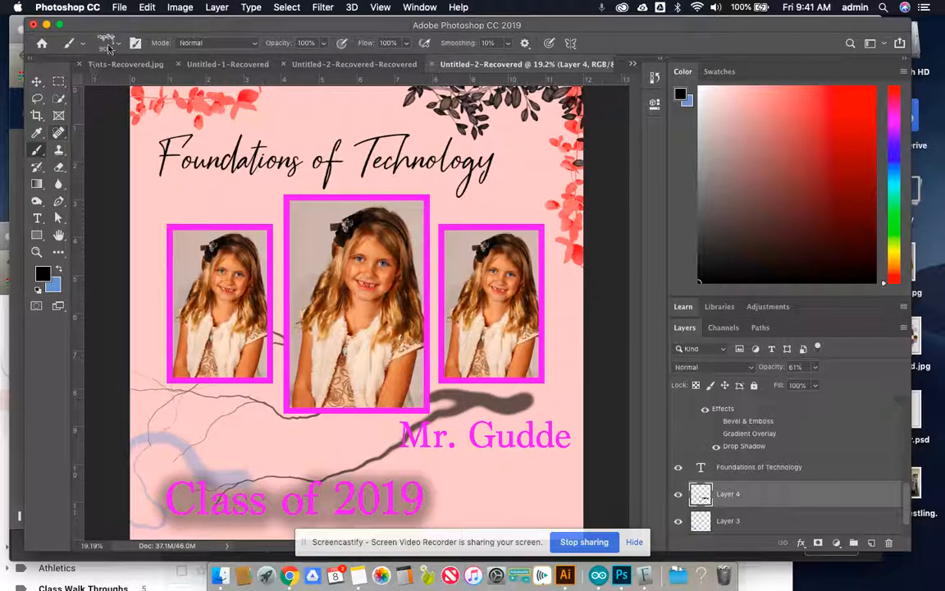
click(210, 197)
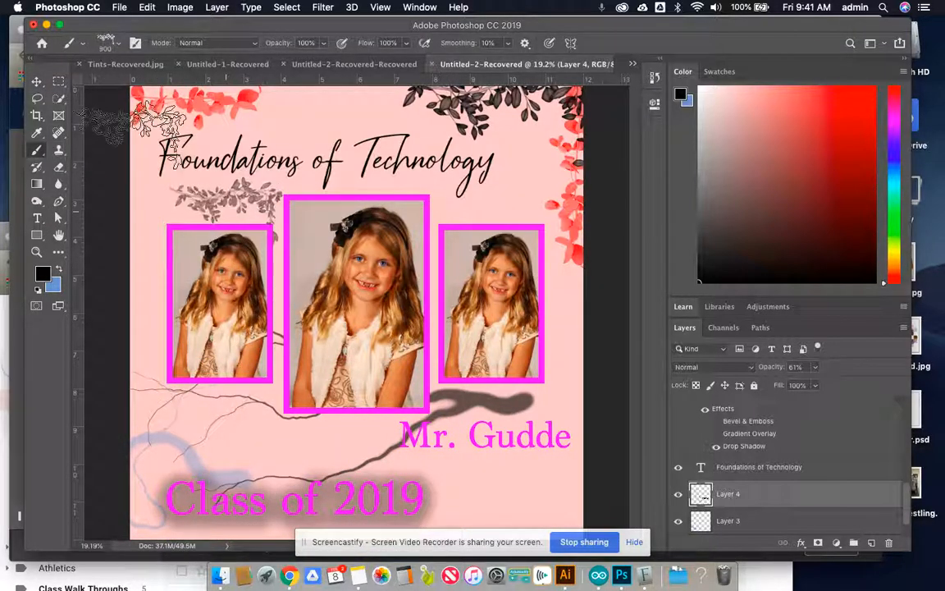
- Try moving the stamped leafy branch up over the Foundations of Technology title, and undo the move
click(36, 81)
drag(206, 197, 230, 246)
key(super+z)
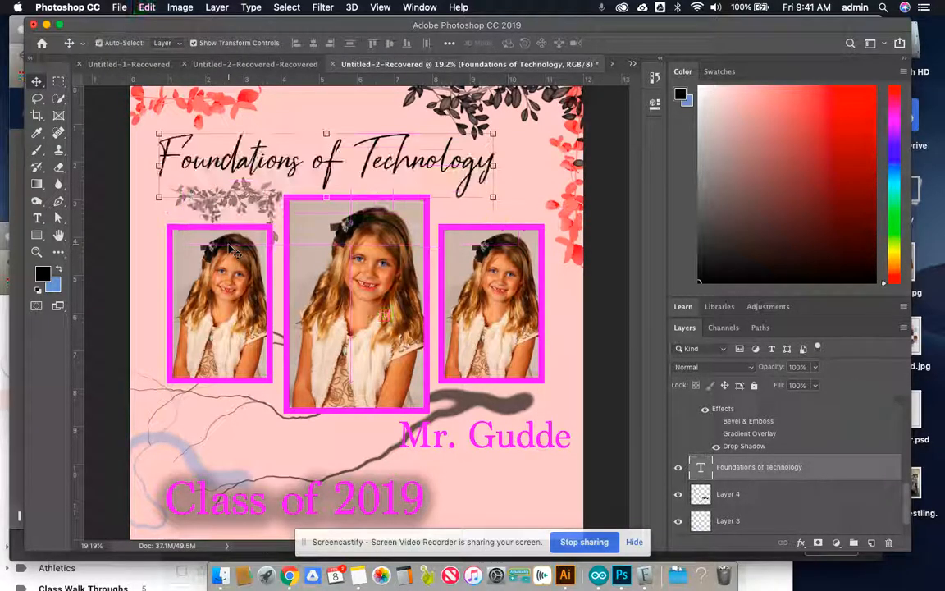
click(201, 201)
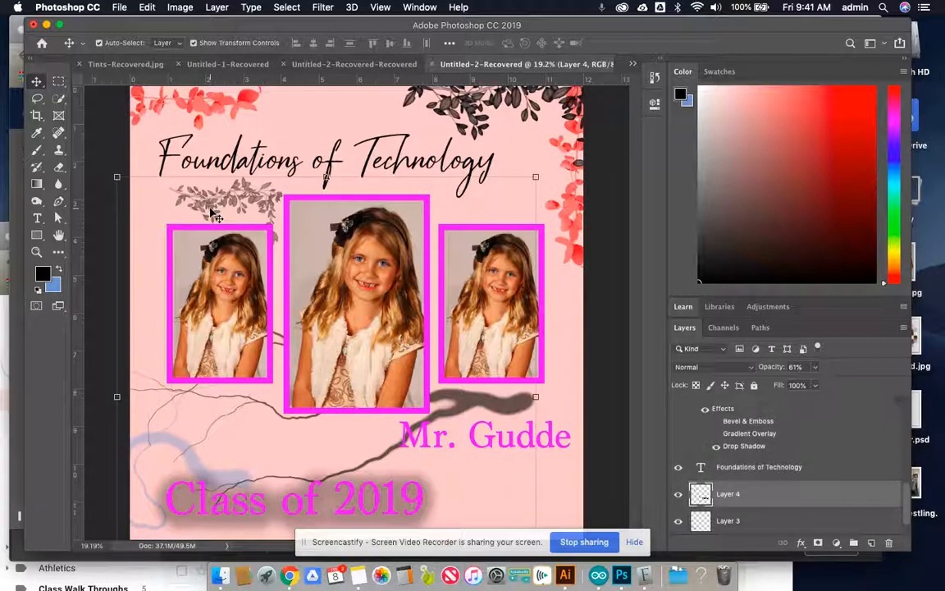
drag(212, 213, 236, 134)
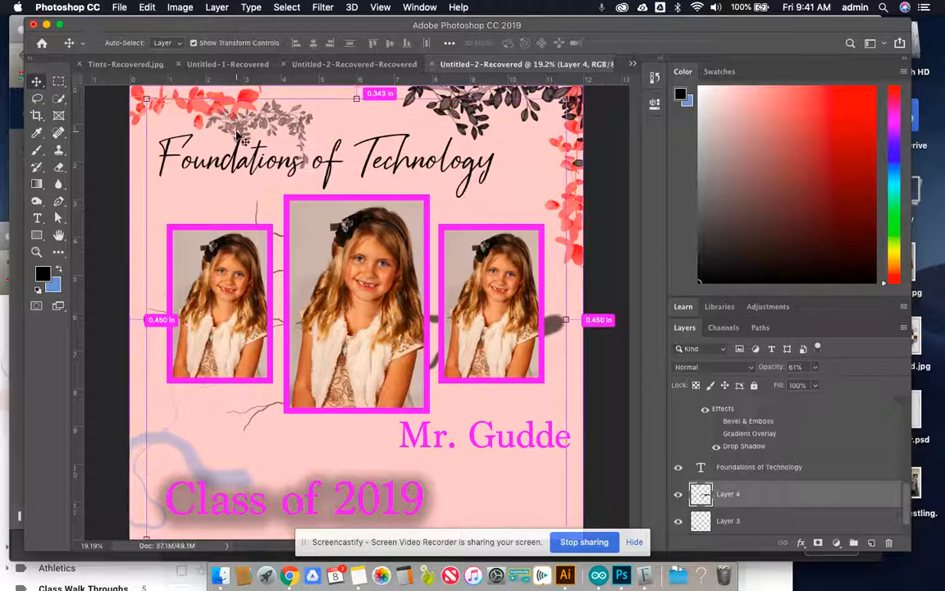
key(super+z)
- Revert the document history to the Move state before the leafy branch stamp
click(654, 77)
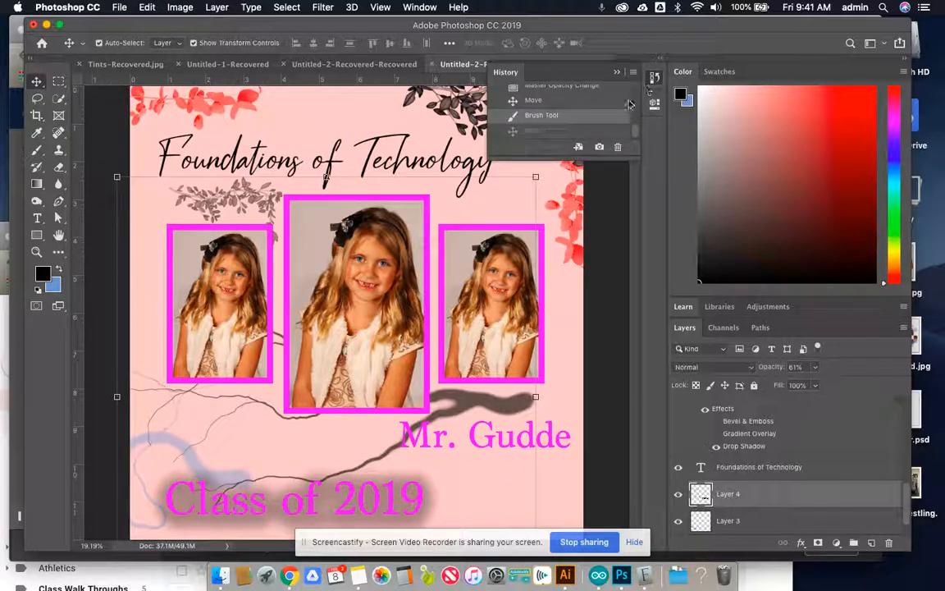
click(574, 102)
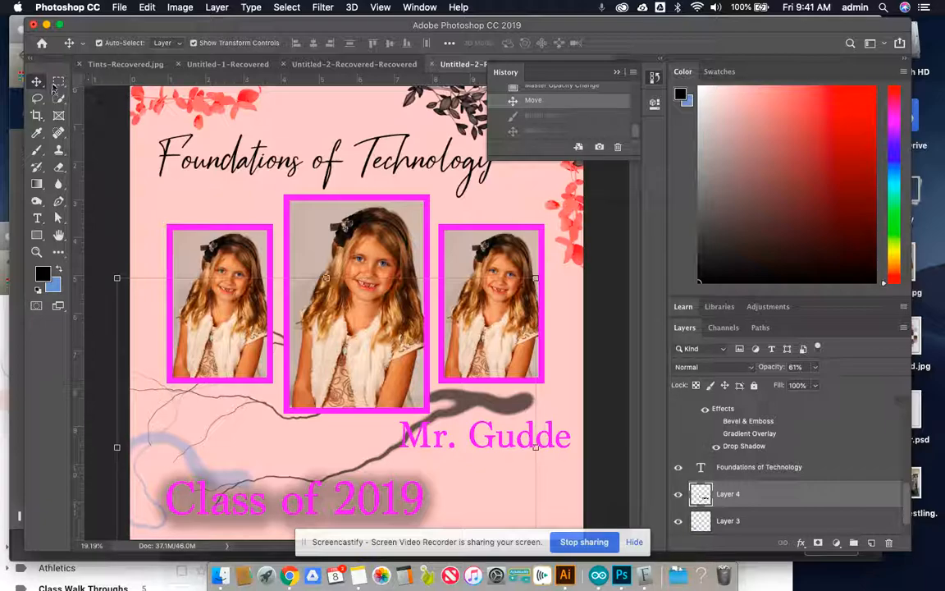
click(617, 72)
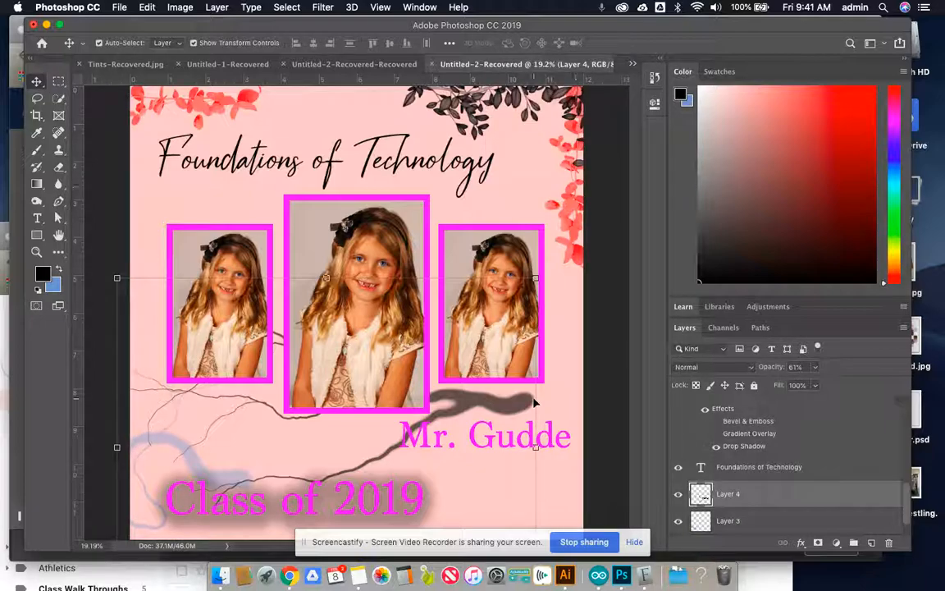
- Move the black lightning shape down so it lies behind the Class of 2019 text
drag(513, 414, 544, 476)
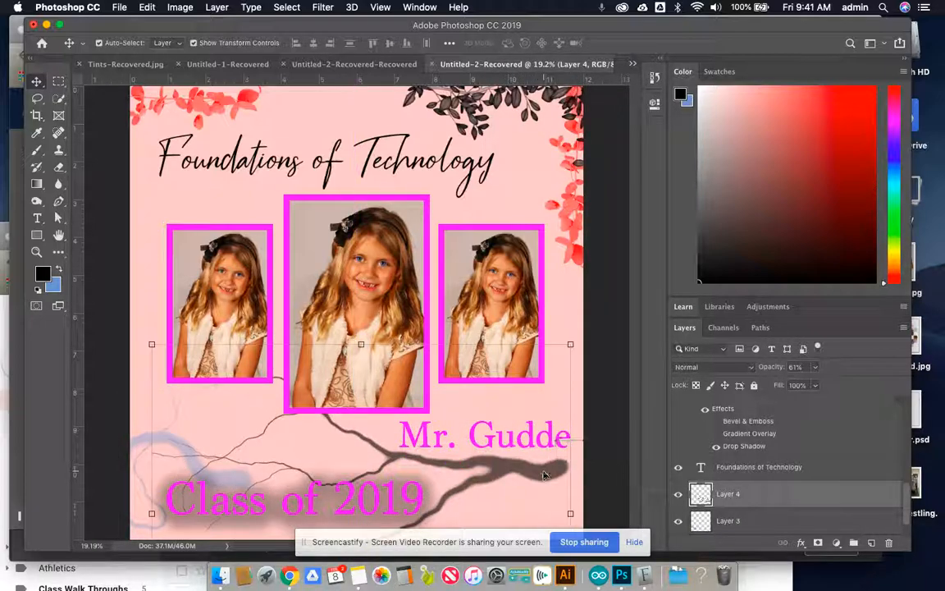